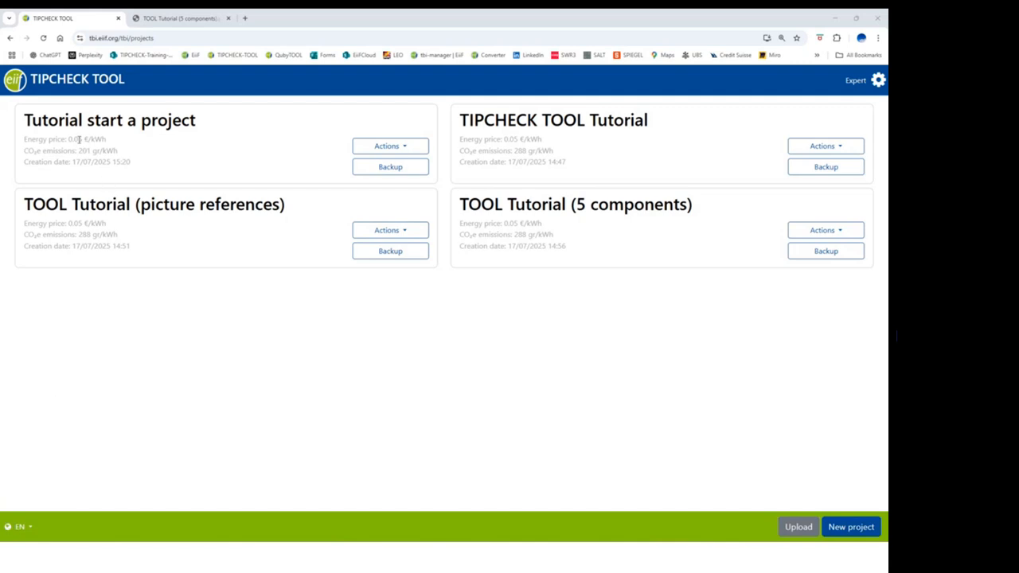
Step: Add an uninsulated valve component to the "Tutorial start a project" project
click(374, 148)
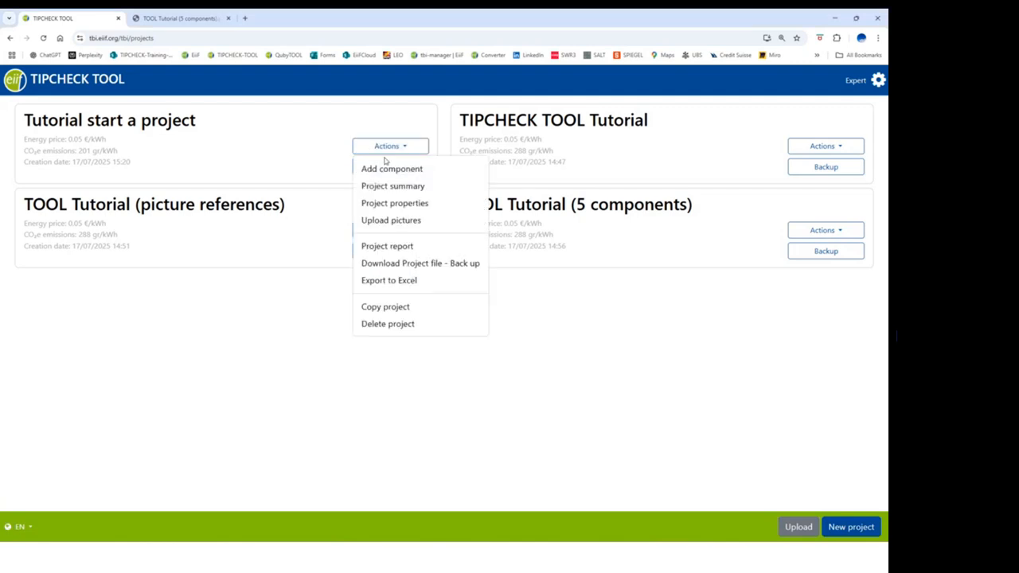
click(392, 170)
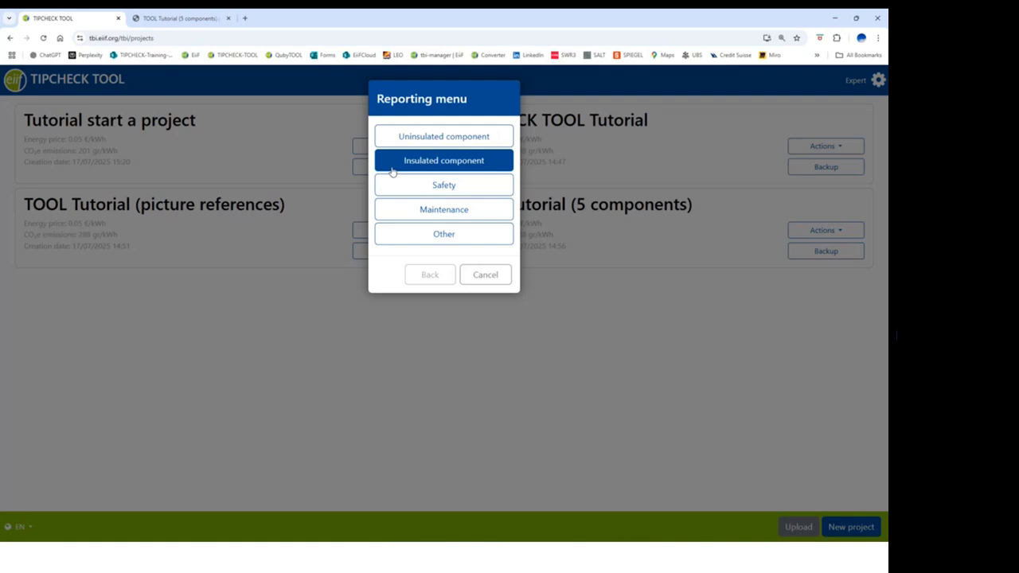
click(426, 139)
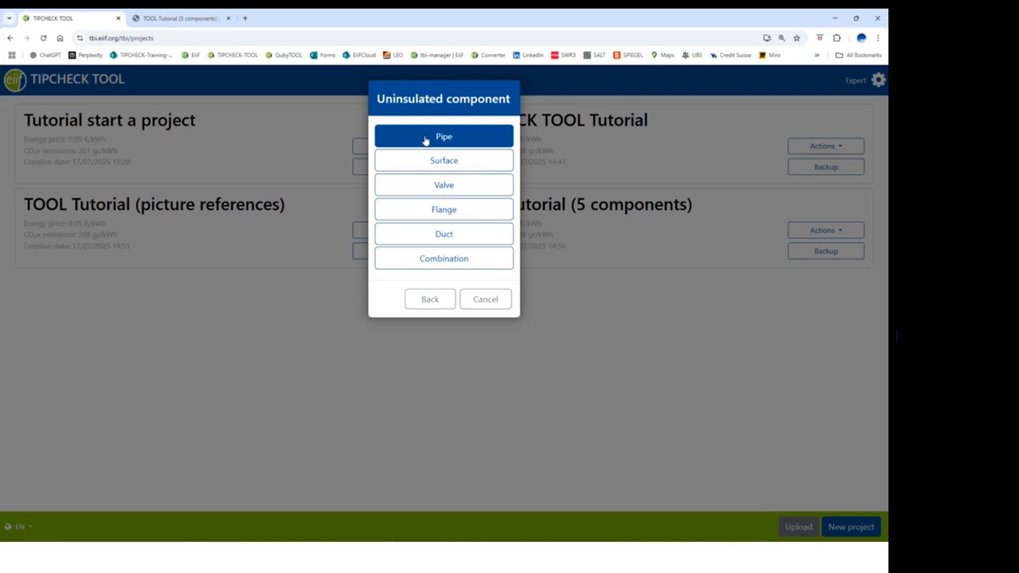
click(433, 184)
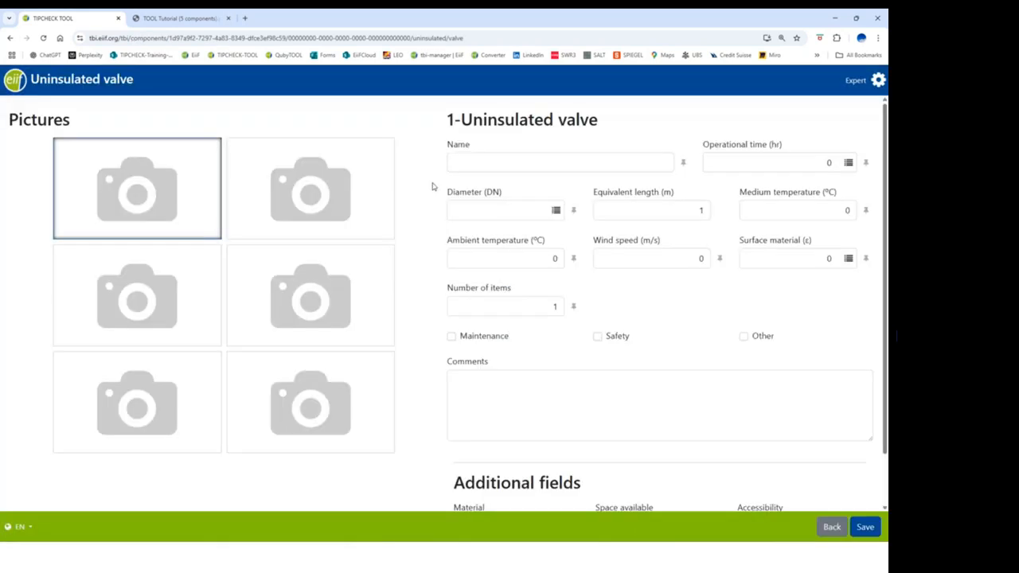
Step: Enter FLIR0005 as the first slot's picture reference and check it against the file names in the 1_Images_Tutorial folder
click(163, 183)
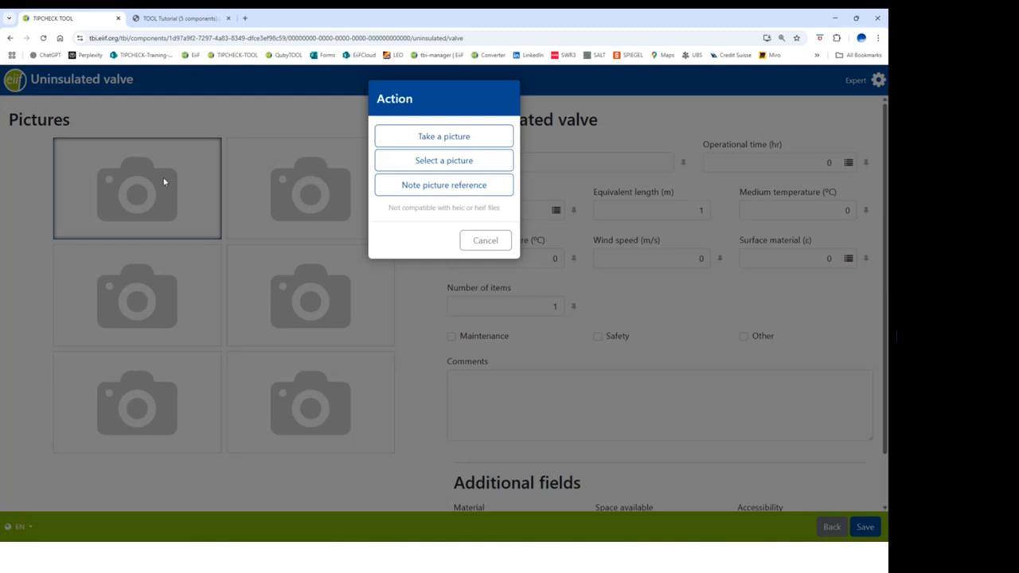
click(436, 186)
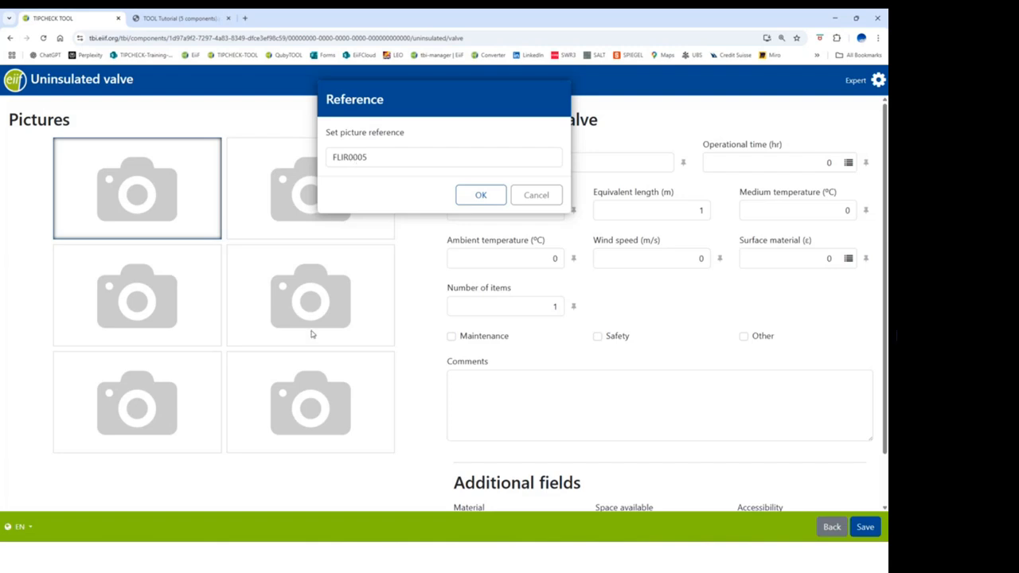
click(223, 478)
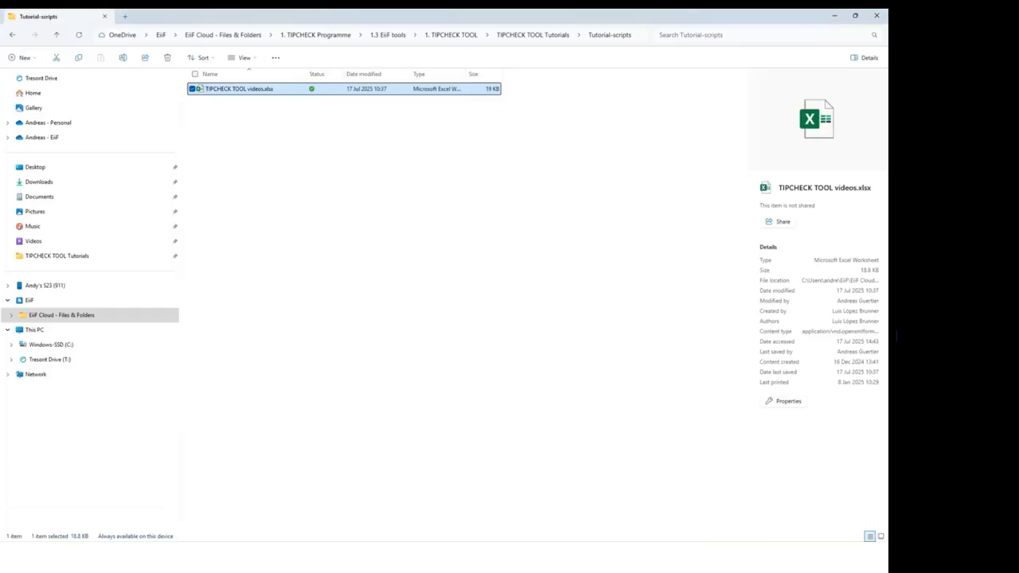
click(74, 260)
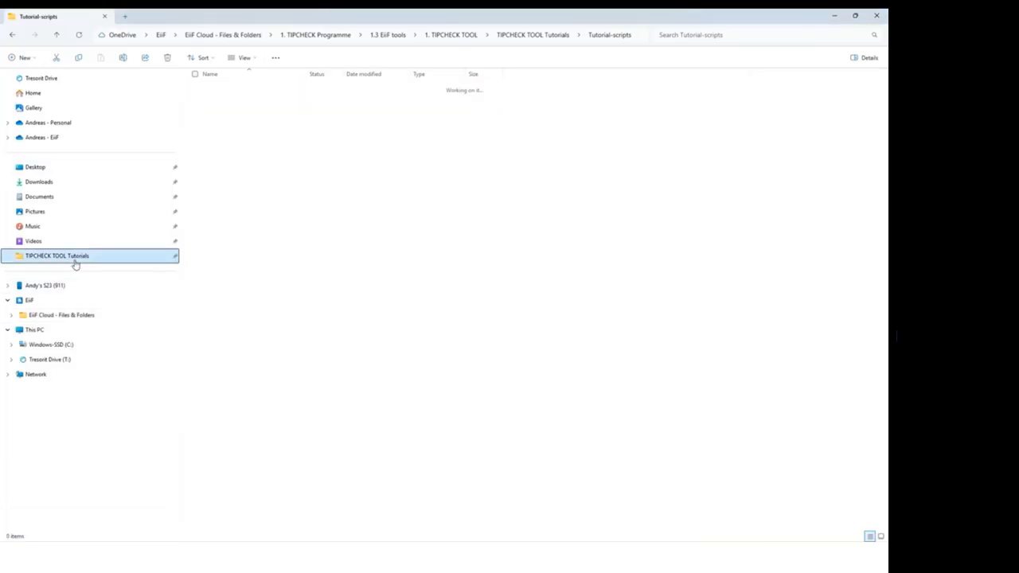
double_click(228, 89)
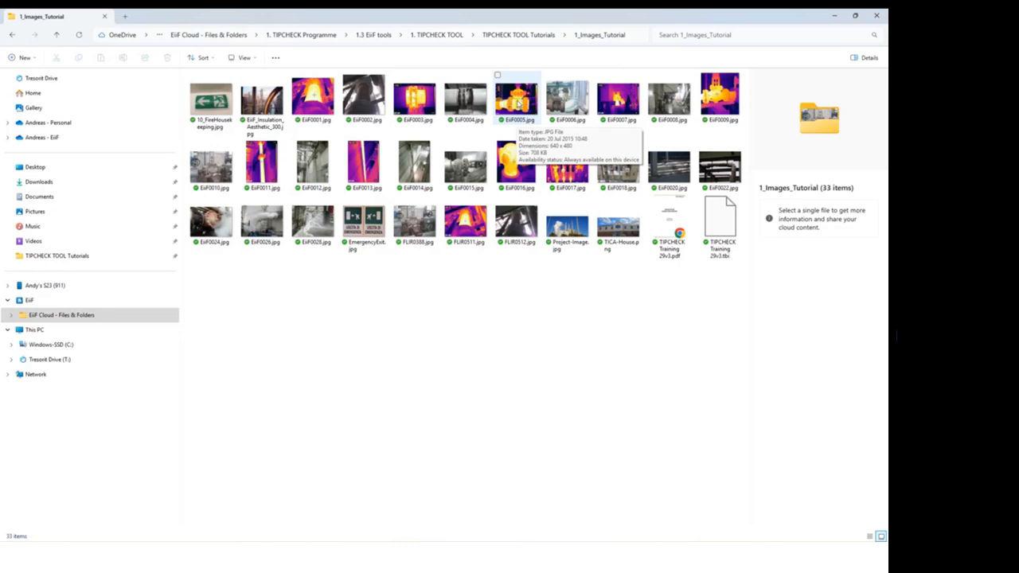
mouse_move(261, 557)
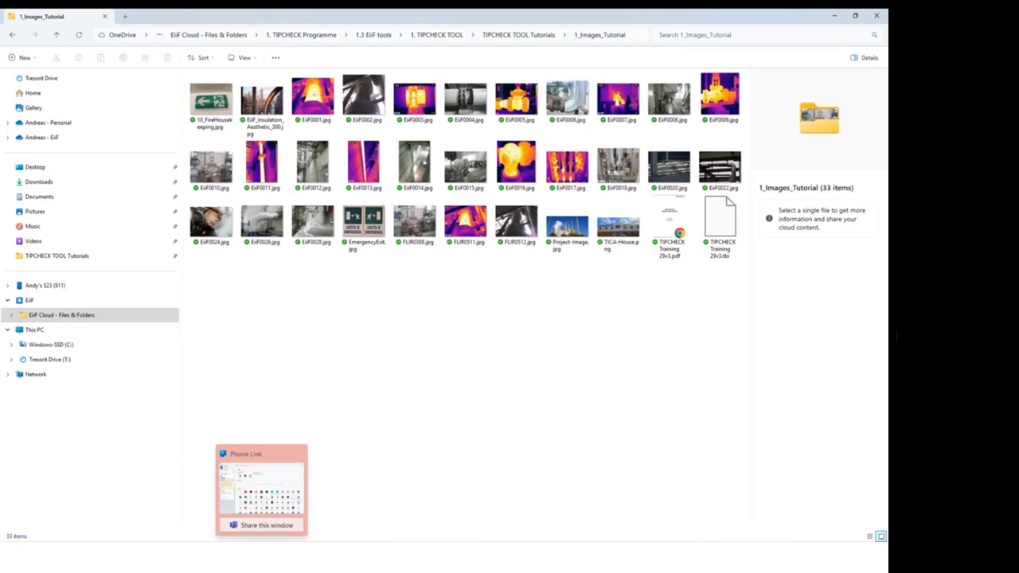
click(200, 556)
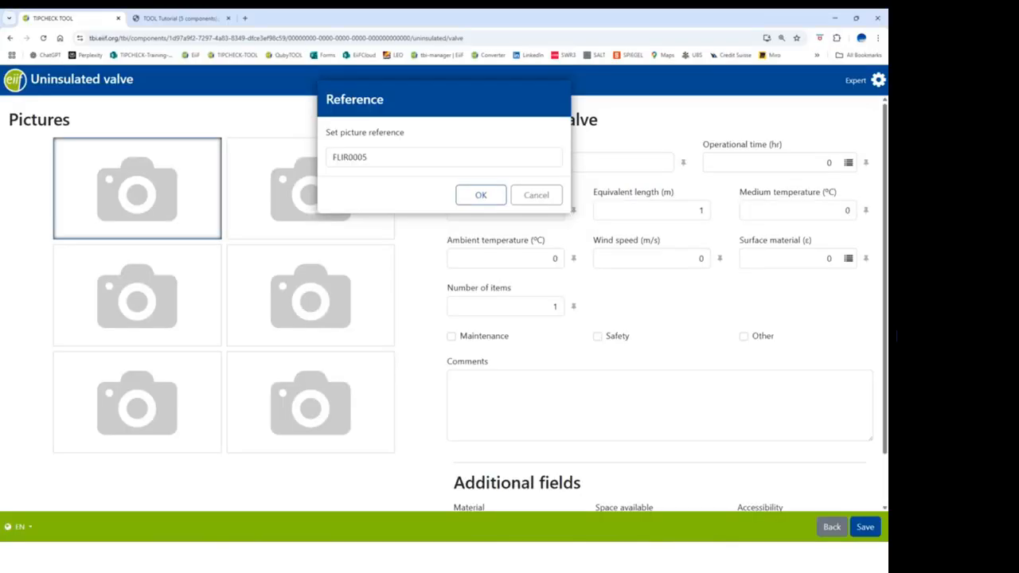
Step: Correct the first picture reference to EiiF0005, compare it with the image file name, and confirm it
drag(332, 157, 348, 157)
text(EiiF)
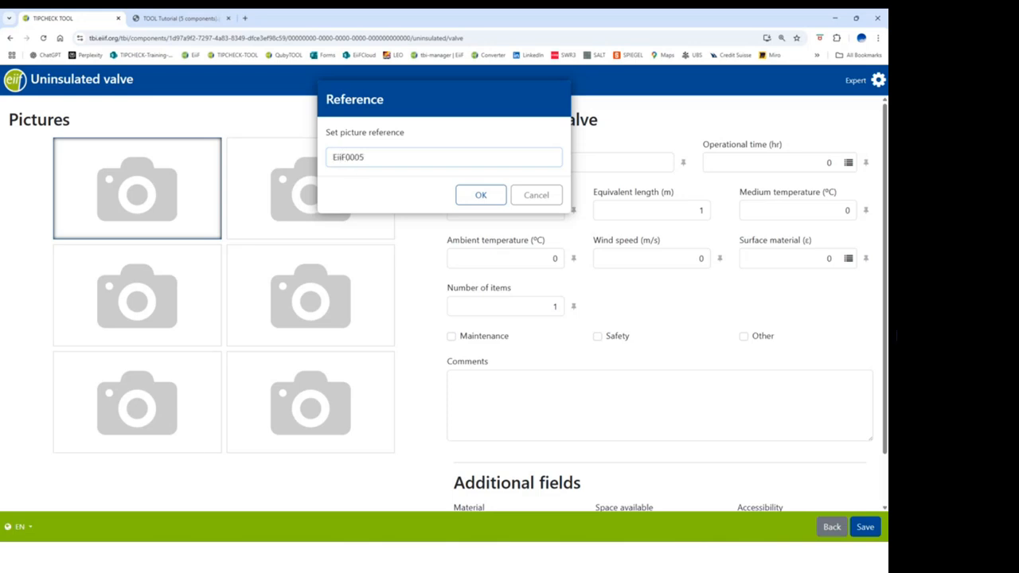
click(221, 494)
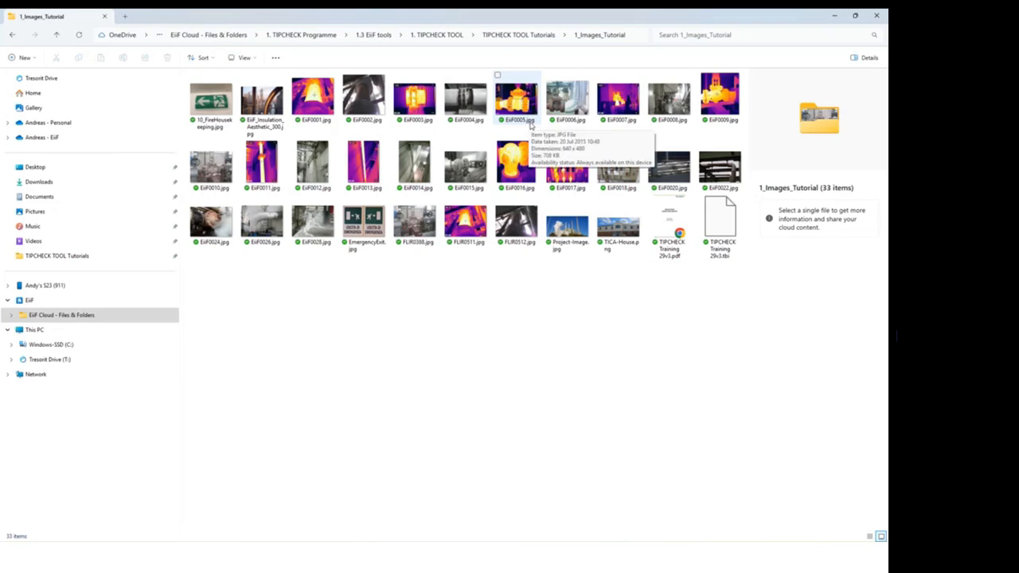
click(206, 554)
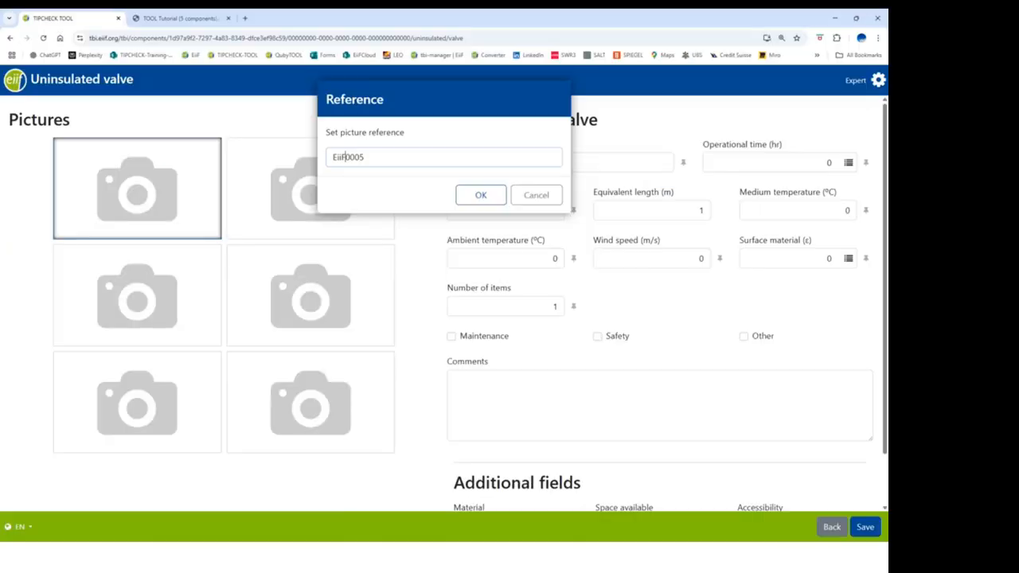
click(481, 196)
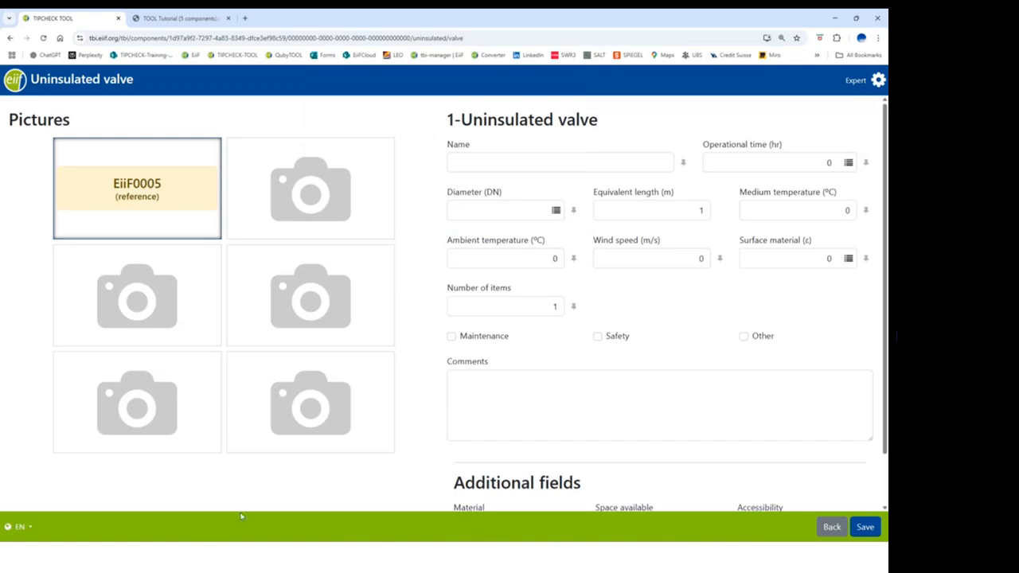
Step: Note EiiF0006 as the picture reference in the second picture slot
click(228, 554)
click(310, 196)
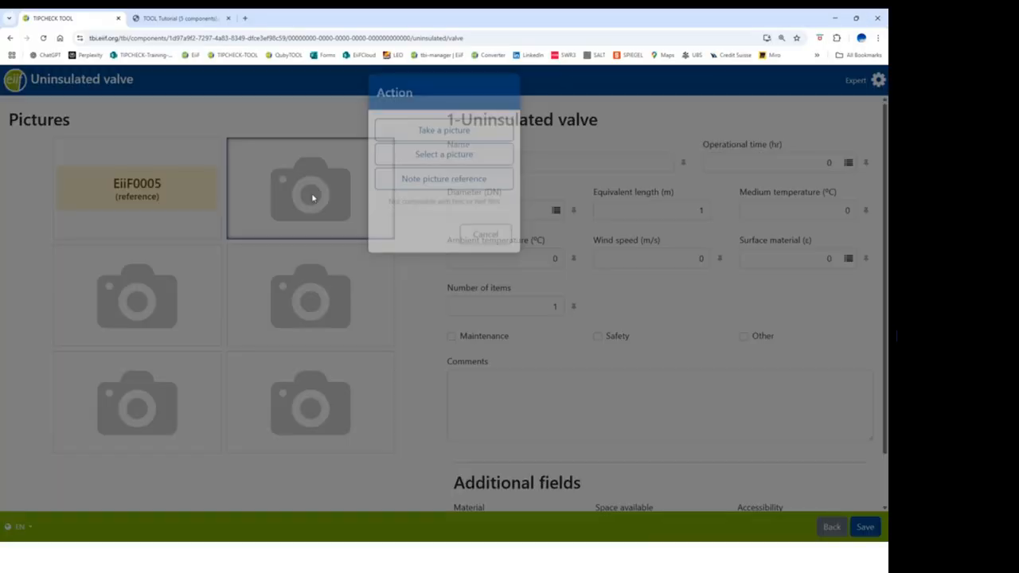
click(409, 192)
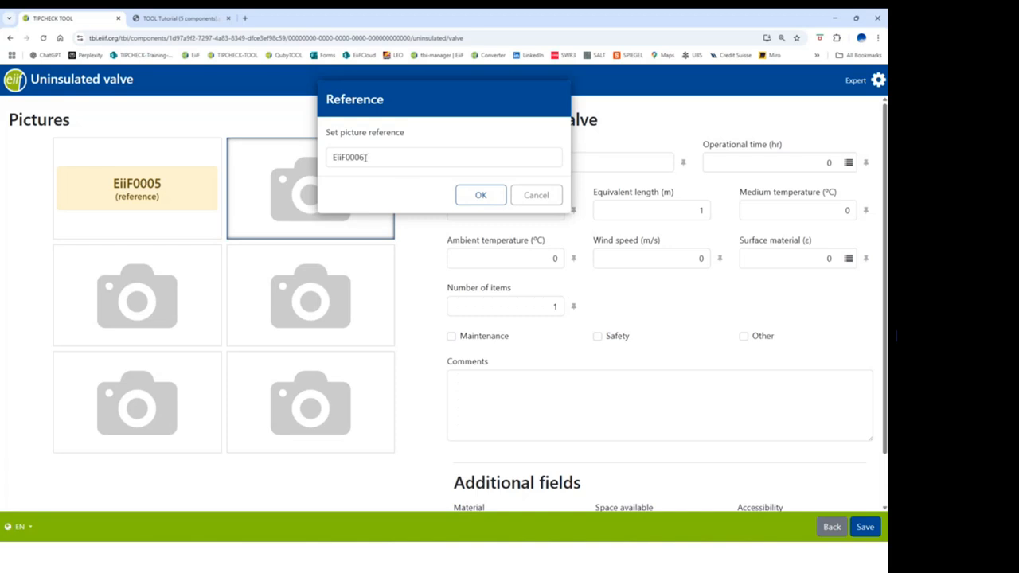
click(481, 196)
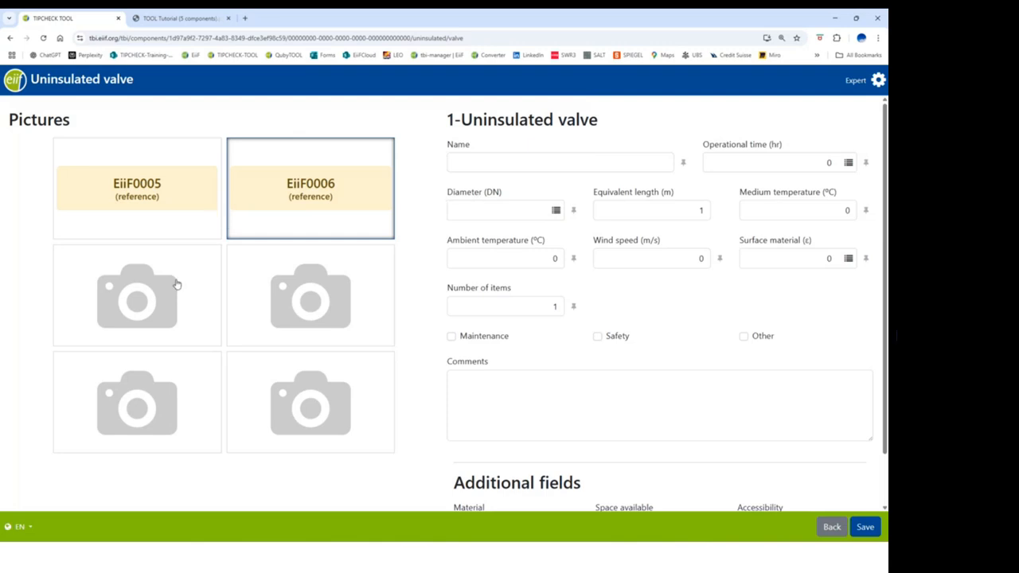
Step: Insert the image EiiF0005.jpg from the 1_Images_Tutorial folder into the third picture slot
click(158, 296)
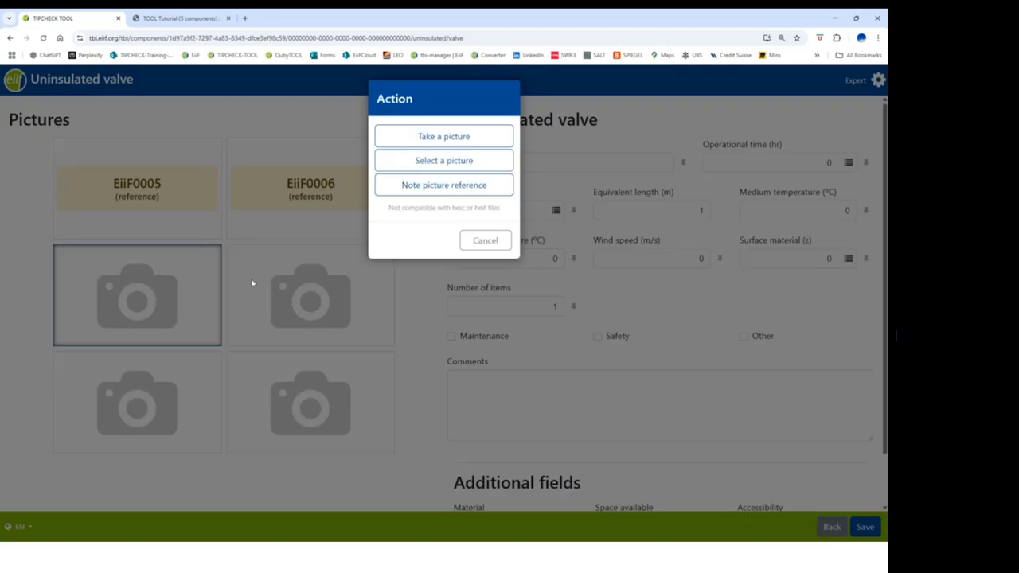
click(442, 162)
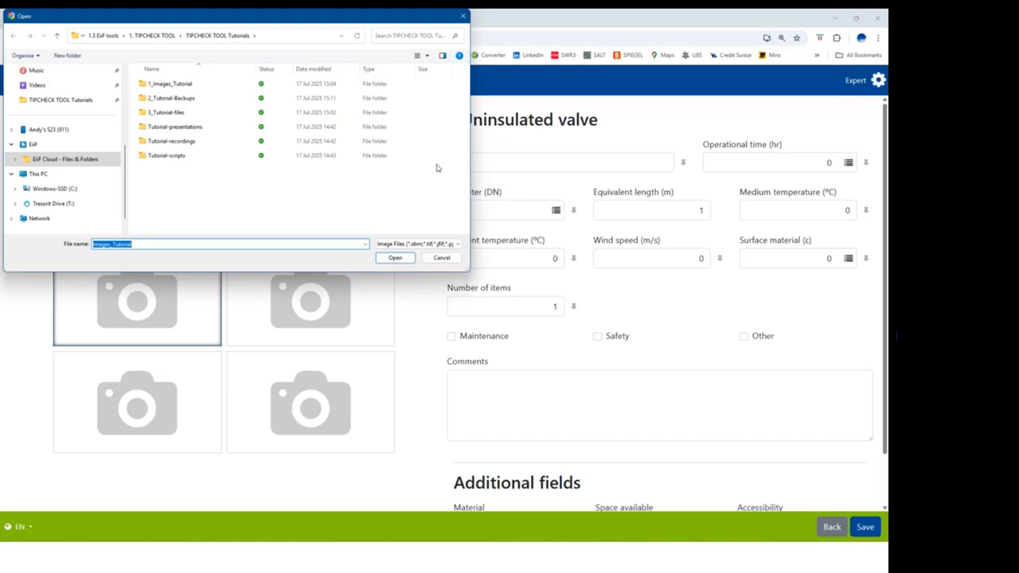
double_click(167, 84)
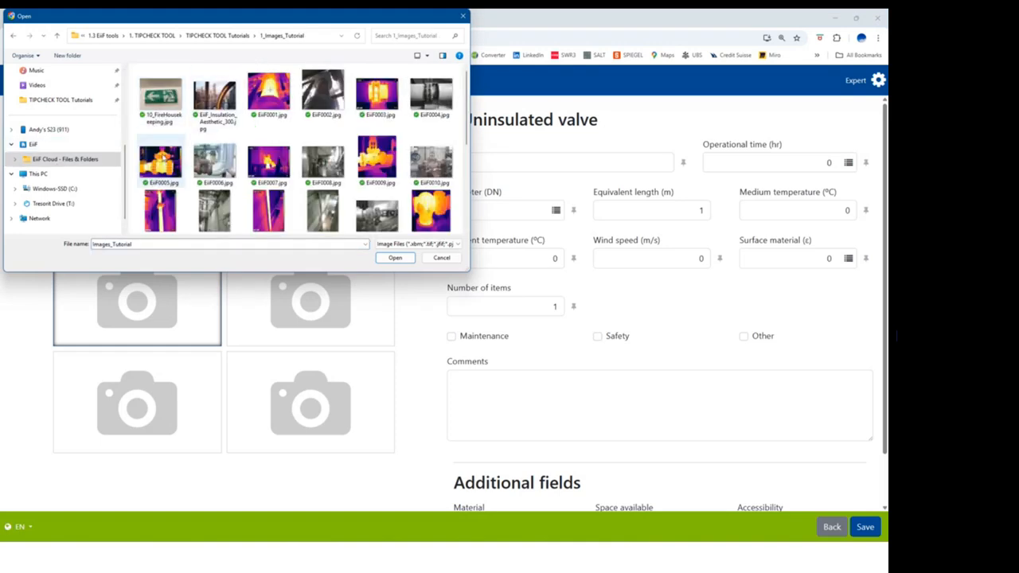
double_click(160, 162)
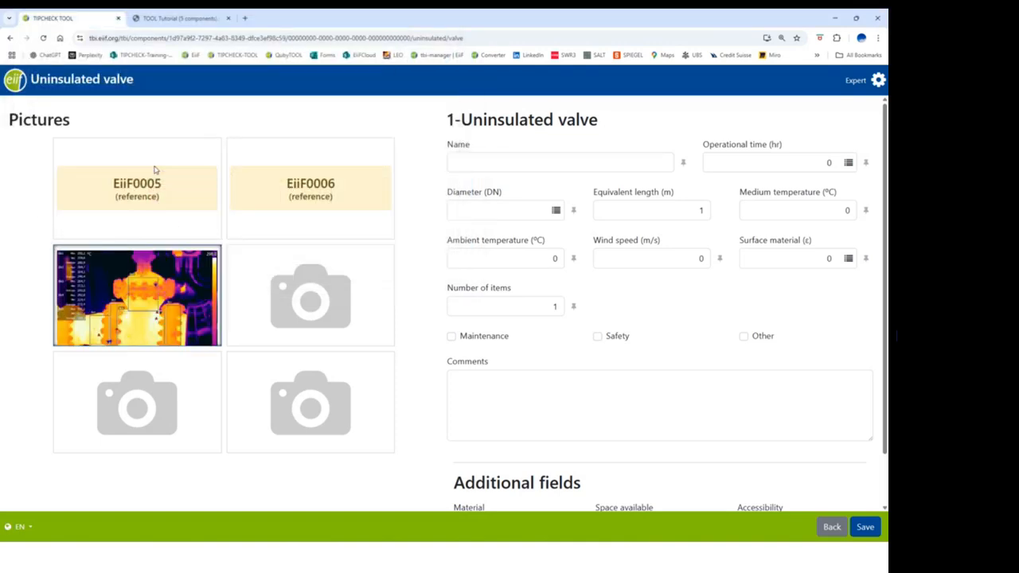
Step: Insert the image EiiF0006.jpg into the fourth picture slot
click(315, 311)
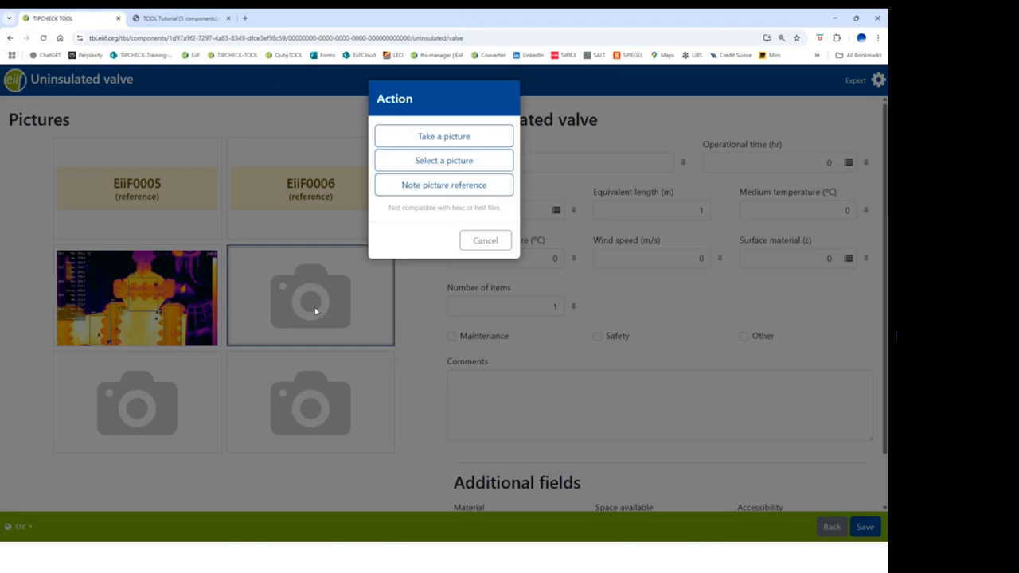
click(455, 162)
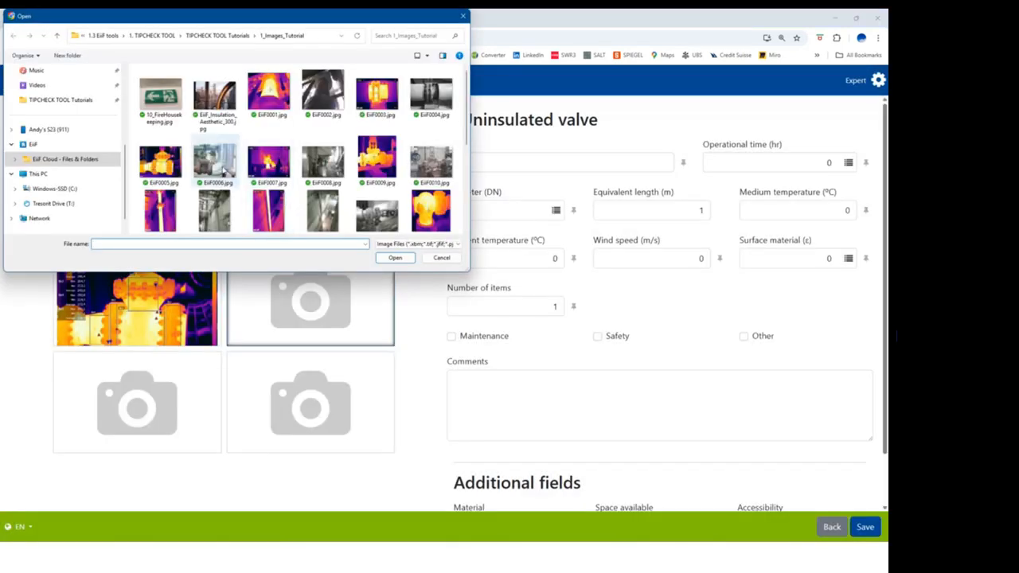
double_click(220, 163)
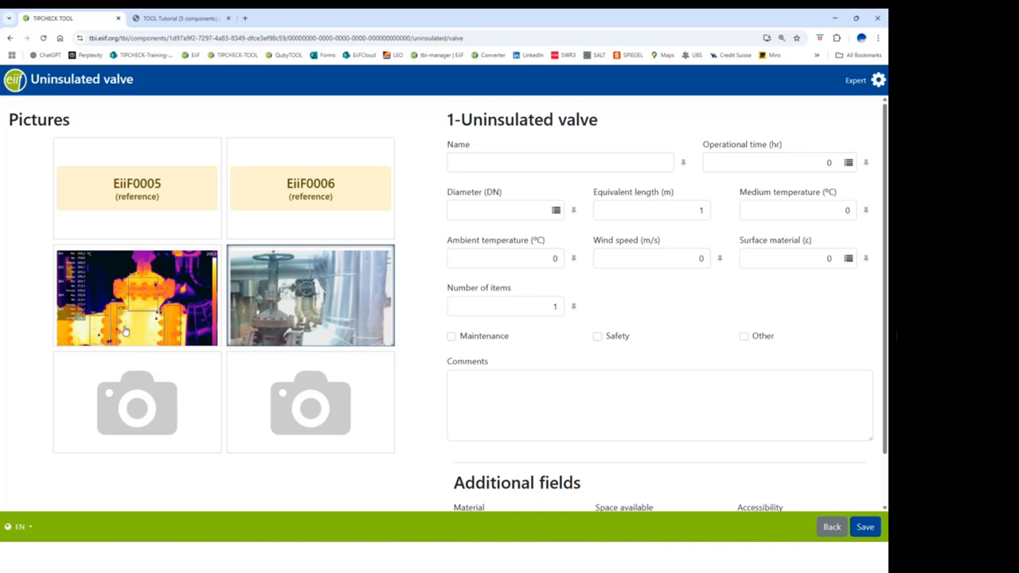
Step: Name the component "Valve Tutorial" and set its operational time to 8760 hours
click(474, 163)
text(Valve Turo)
key(BackSpace)
key(BackSpace)
text(torial)
click(849, 164)
Step: Set the valve's diameter to DN 600 and its equivalent length to 1 m
click(556, 211)
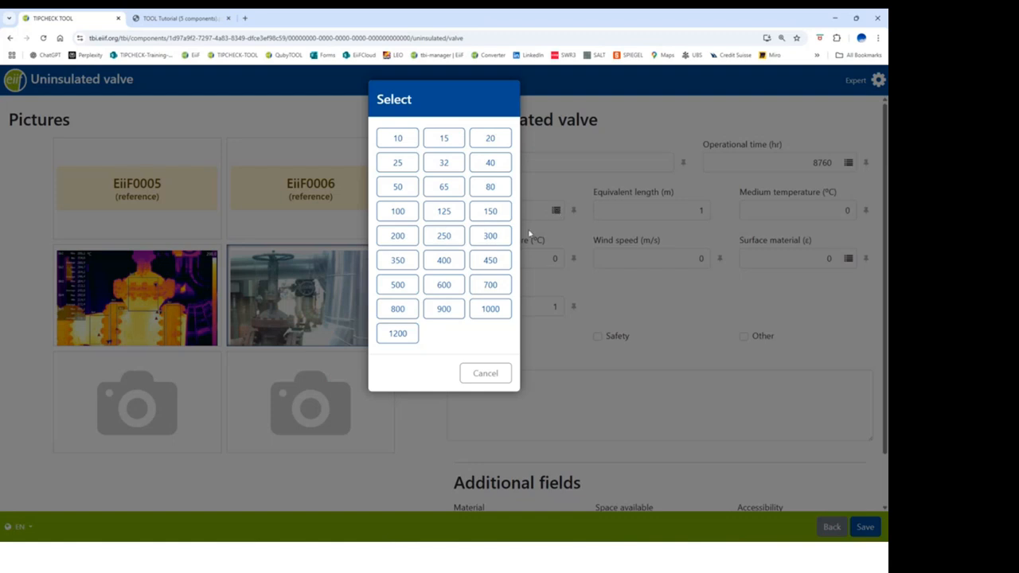
click(444, 286)
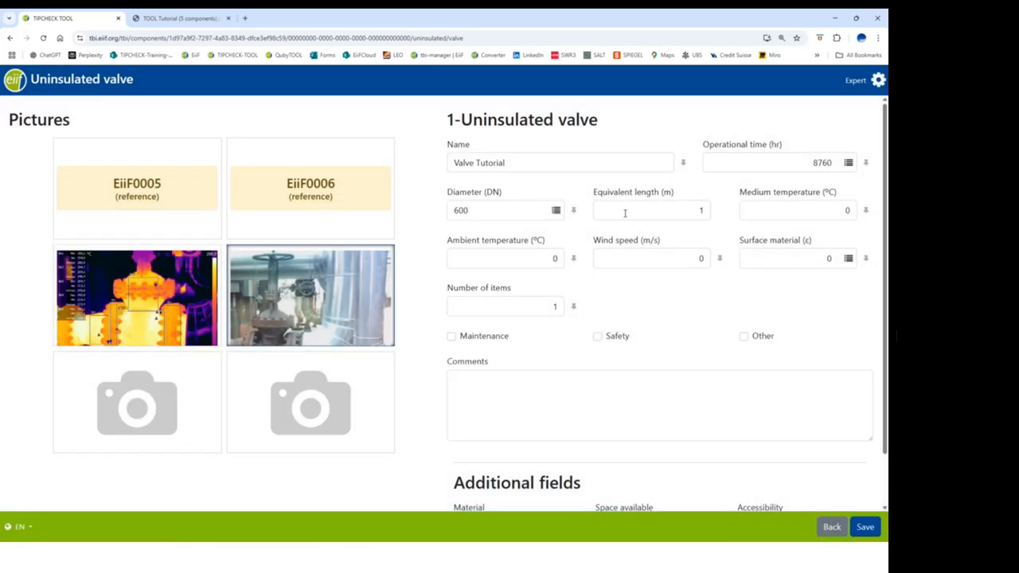
click(700, 211)
key(BackSpace)
key(BackSpace)
key(BackSpace)
text(1)
Step: Set the medium temperature to 300 °C and the ambient temperature to 20 °C
click(839, 210)
text(300)
click(559, 258)
text(20)
Step: Set the wind speed to 4 m/s and choose Corroded [0.80] as the surface material
click(704, 258)
text(4)
click(848, 259)
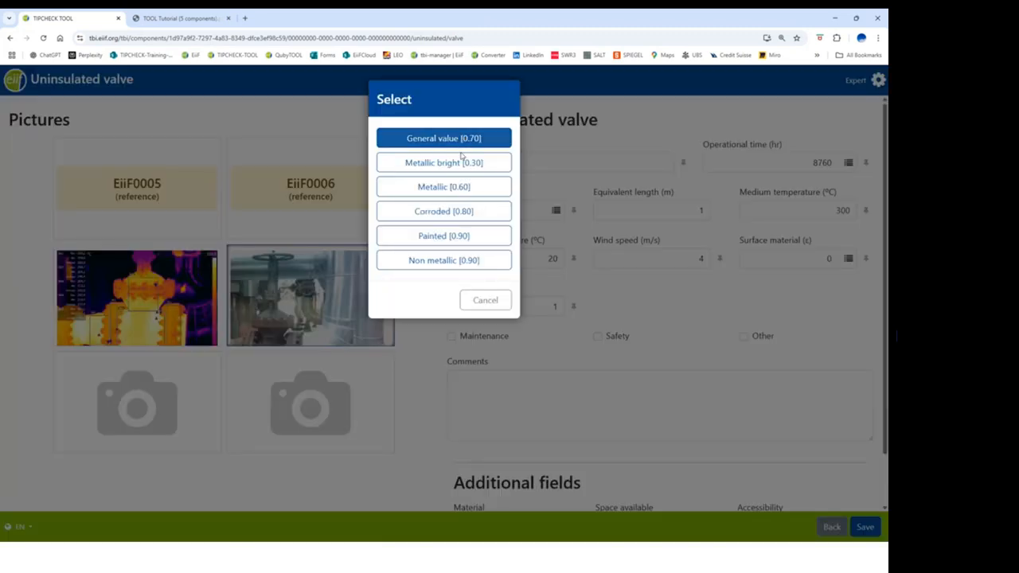
click(462, 211)
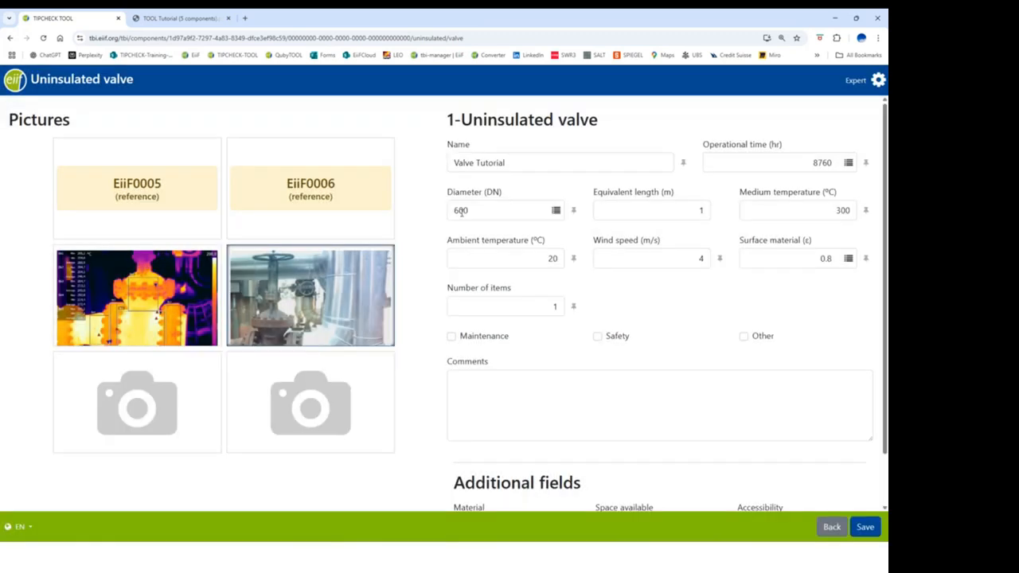
Step: Set the number of items to 5 and mark the valve as a Safety issue
click(558, 307)
click(599, 337)
Step: Enter the comment "High Energy Loss - attractive payback can be expected." with the spelling of "attractive" corrected
click(460, 378)
text(High Energy L)
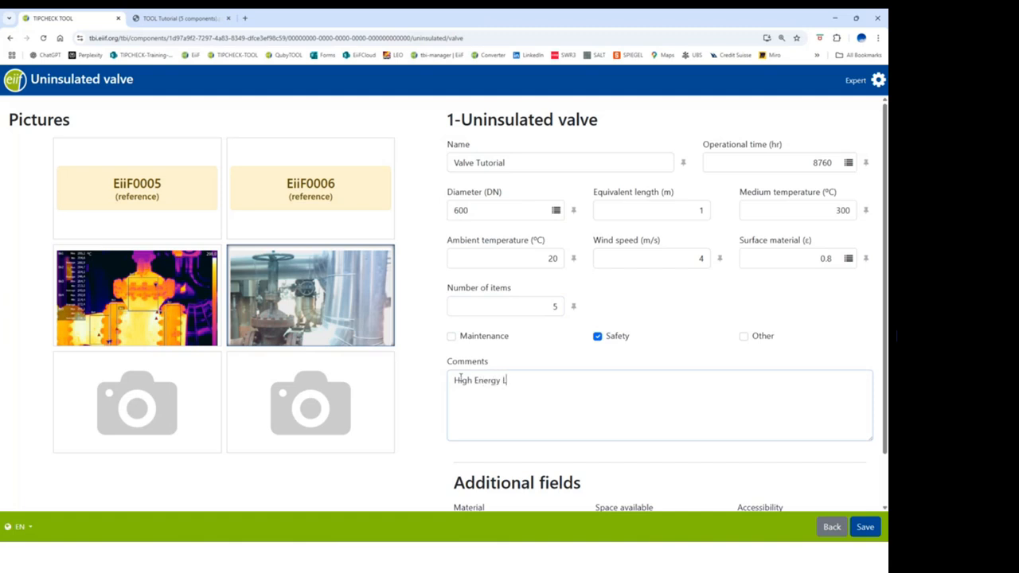
text(oss - attractiv payback)
right_click(539, 384)
click(574, 193)
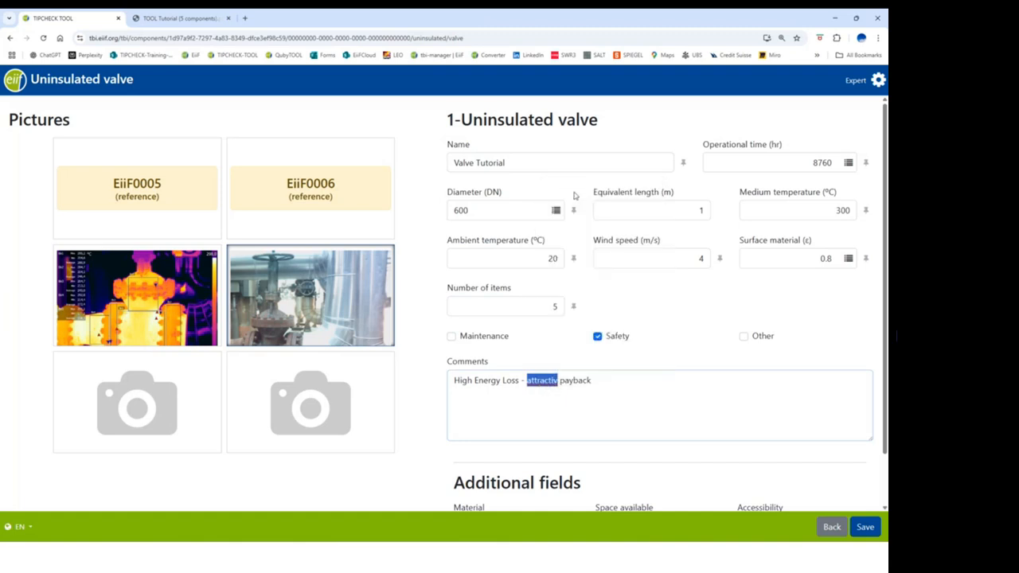
click(602, 379)
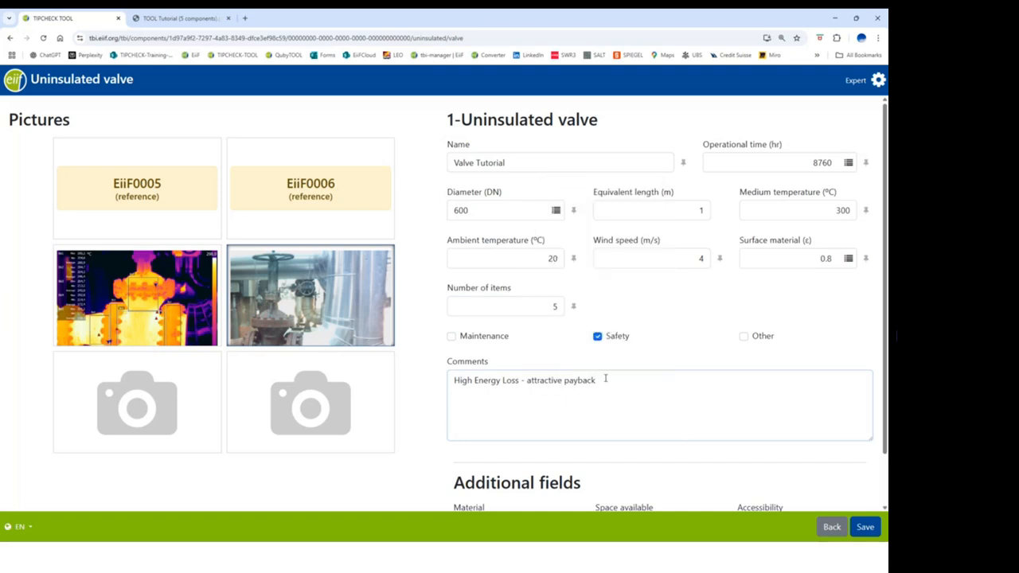
text(can be expected.)
Step: Fill in the additional fields with MW as material and OK for both space available and accessibility
scroll(676, 387, down, 1)
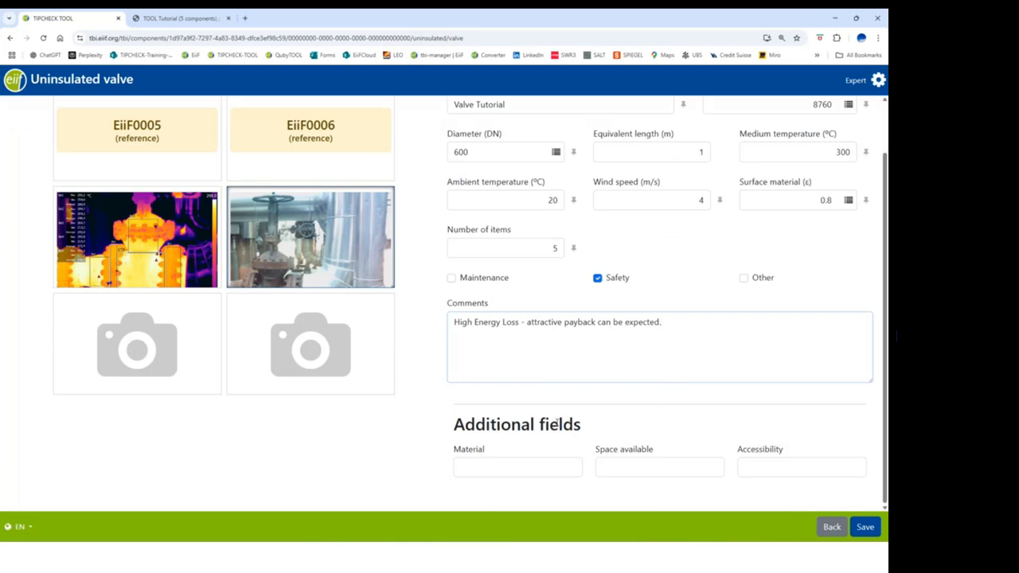
click(482, 467)
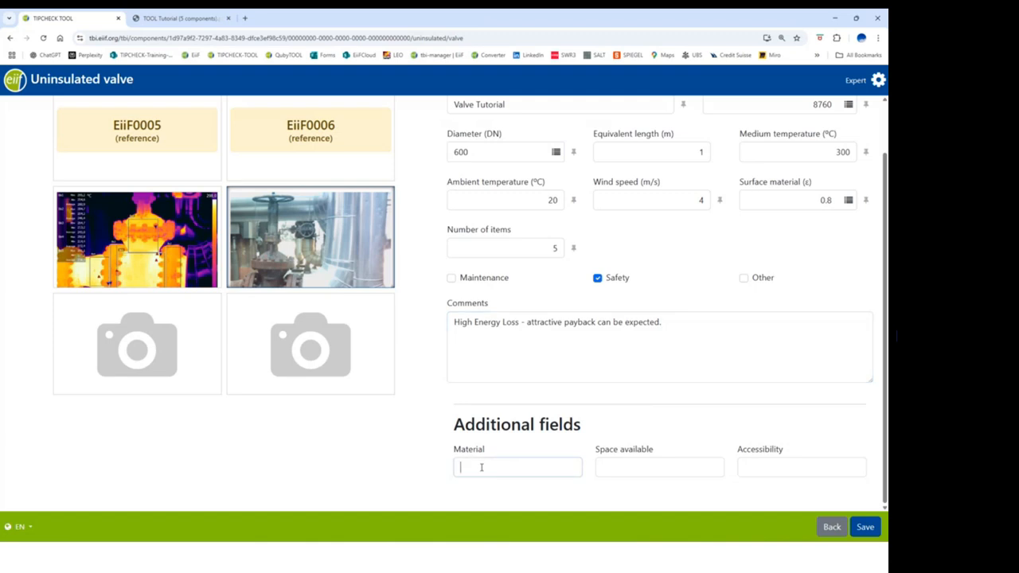
text(MW)
text(OK)
click(759, 468)
text(OK)
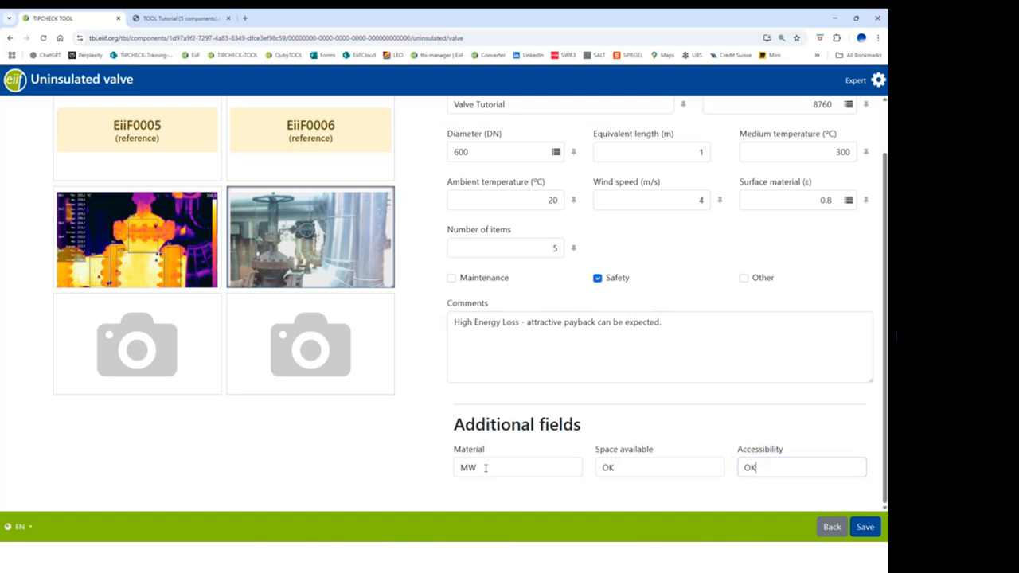
Step: Try 150mm as the space available and restore the value to OK
click(603, 468)
double_click(613, 468)
key(BackSpace)
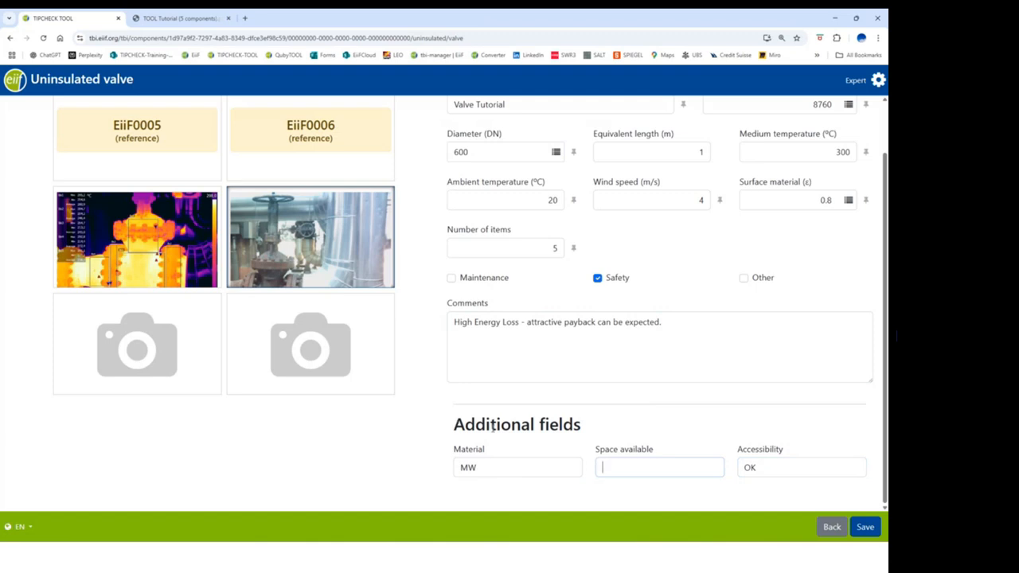
text(150mm)
key(BackSpace)
key(BackSpace)
key(BackSpace)
key(BackSpace)
key(BackSpace)
text(OK)
Step: Open the valve photo for pinpointing and mark the valve's stem connection with a red circle of radius 50
scroll(749, 437, up, 1)
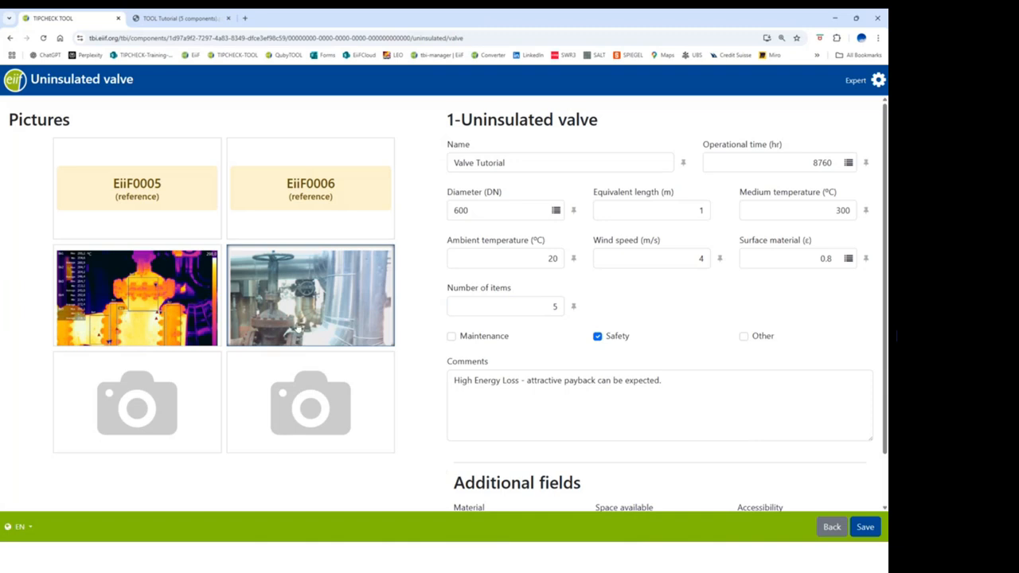
click(298, 323)
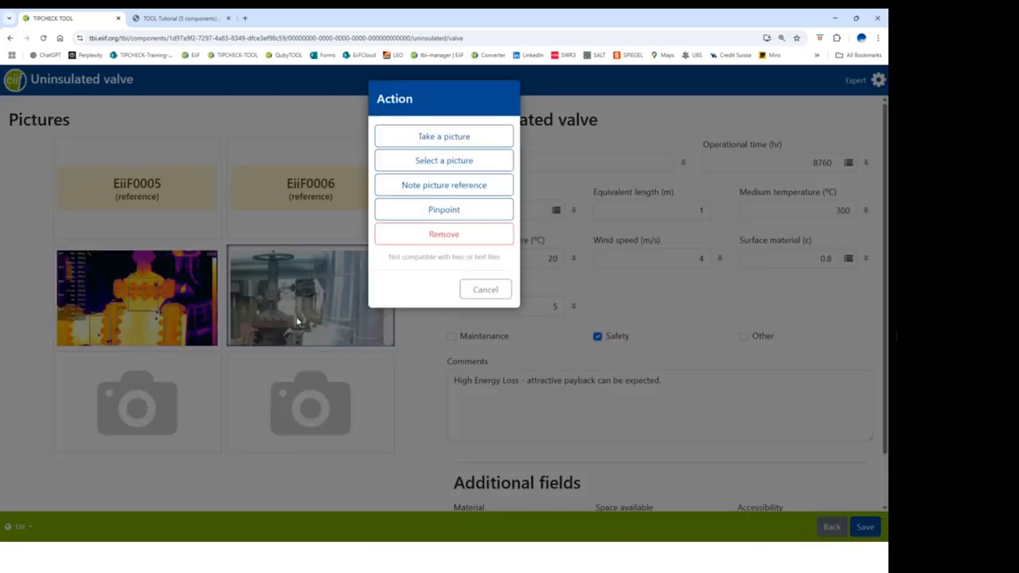
click(445, 210)
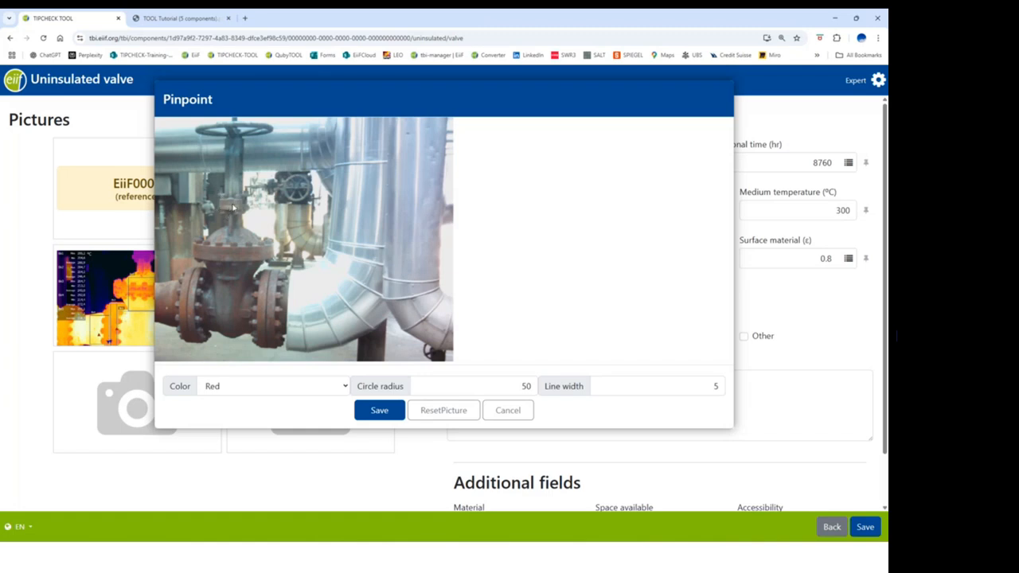
click(231, 204)
Step: Try a red circle of radius 150 around the stem connection on the reset picture
drag(531, 387, 520, 386)
text(150)
click(452, 411)
click(231, 202)
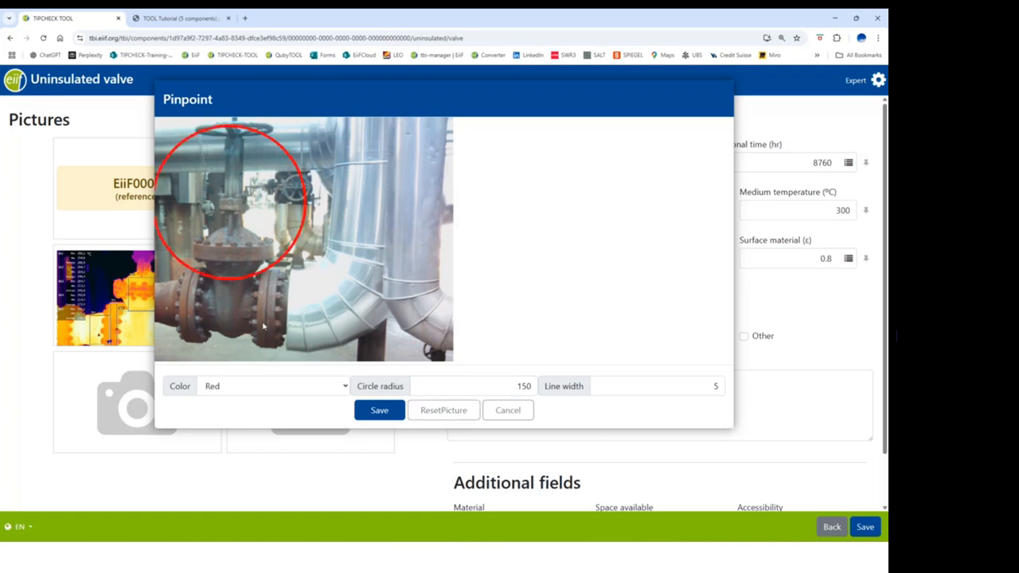
Step: Reset the picture, mark the stem connection with a red circle of radius 50, and save the pinpoint
drag(523, 387, 516, 388)
key(BackSpace)
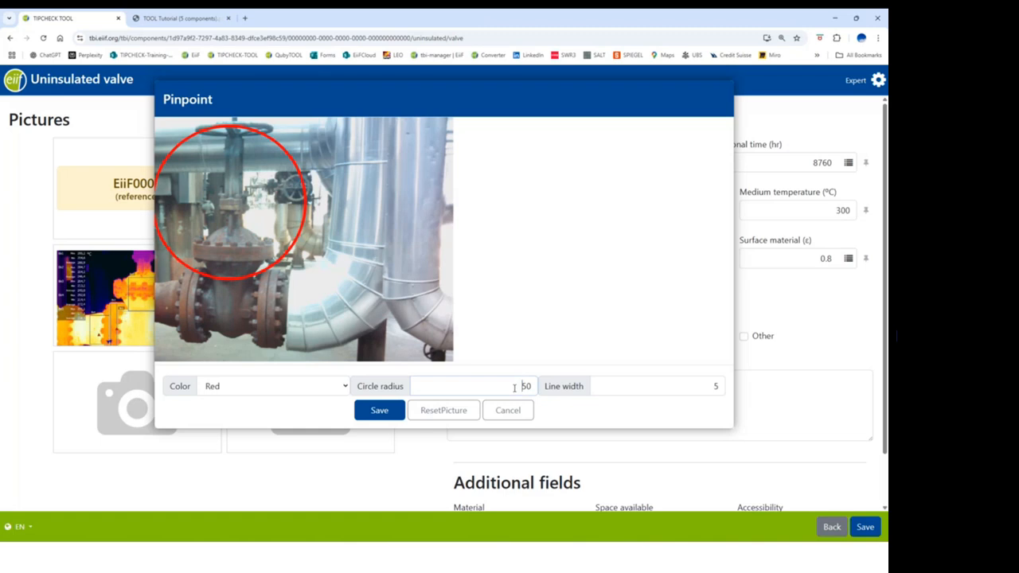
click(439, 410)
click(228, 205)
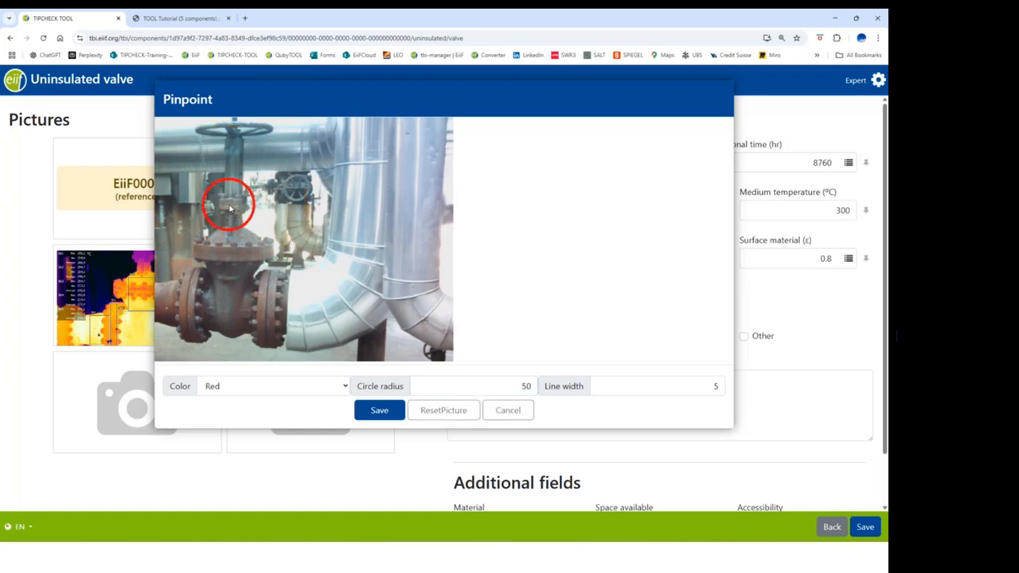
click(361, 413)
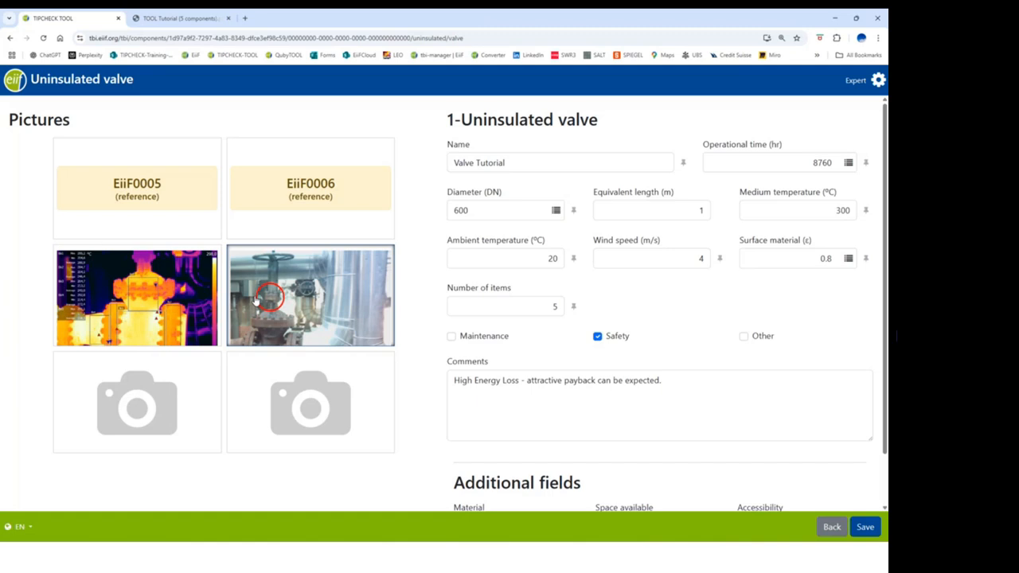
Step: Add a second comment line reading "Checking of the marked connection is necessary."
click(683, 382)
key(Return)
text(Checking )
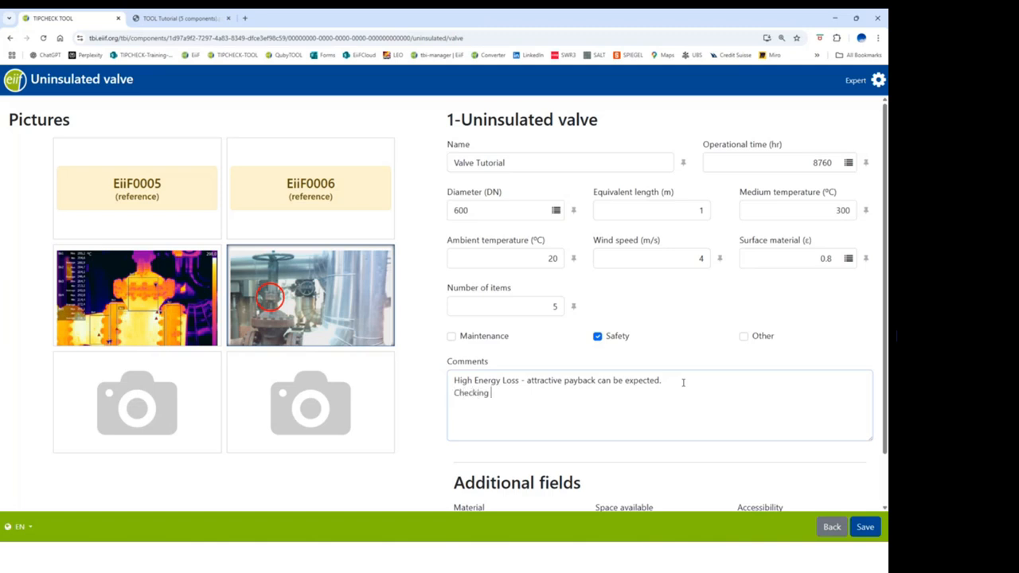
text(of the marked connection is necess)
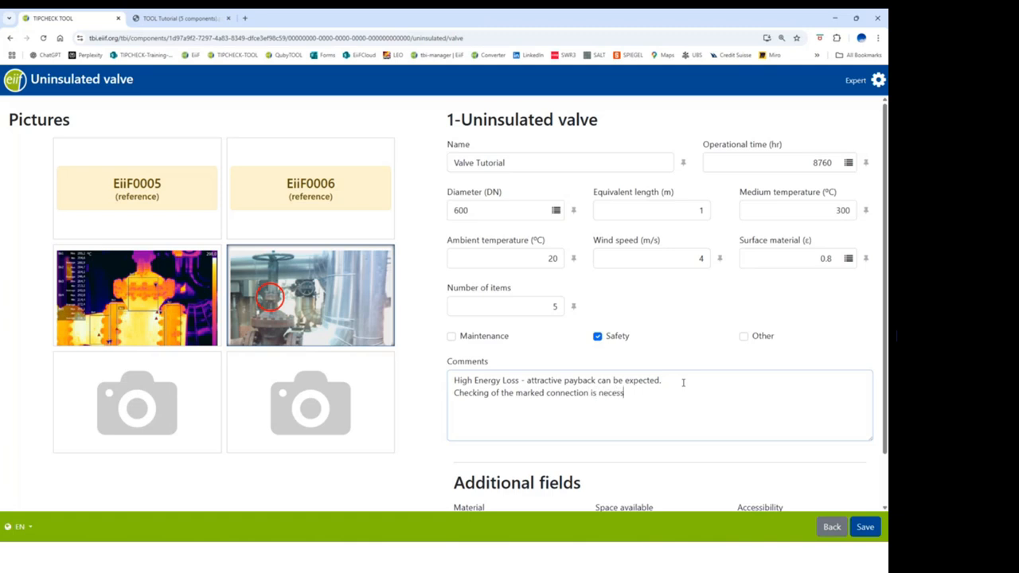
text(ary.)
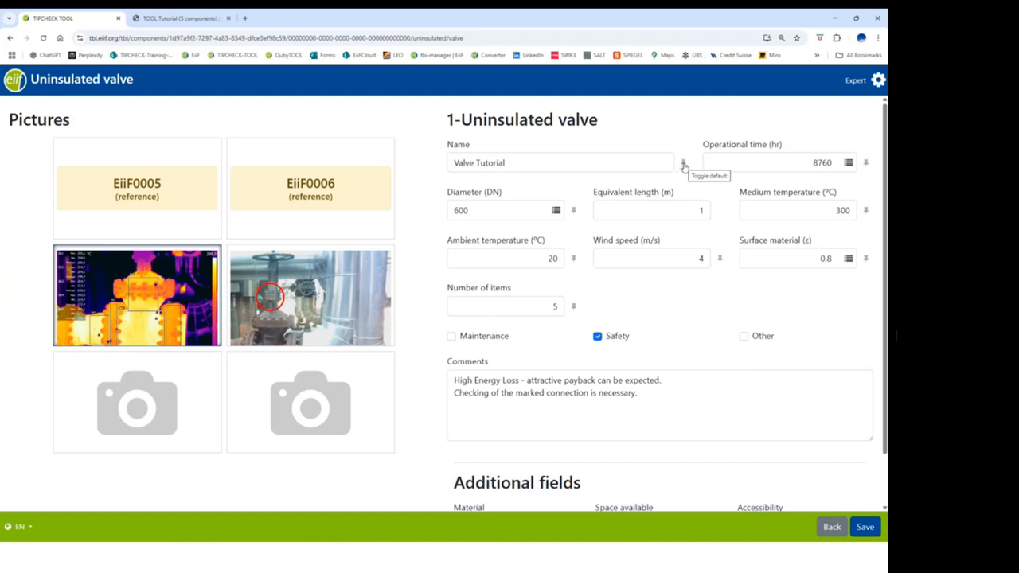
Step: Pin operational time, medium temperature, diameter, ambient temperature, wind speed and surface material as default values
click(867, 163)
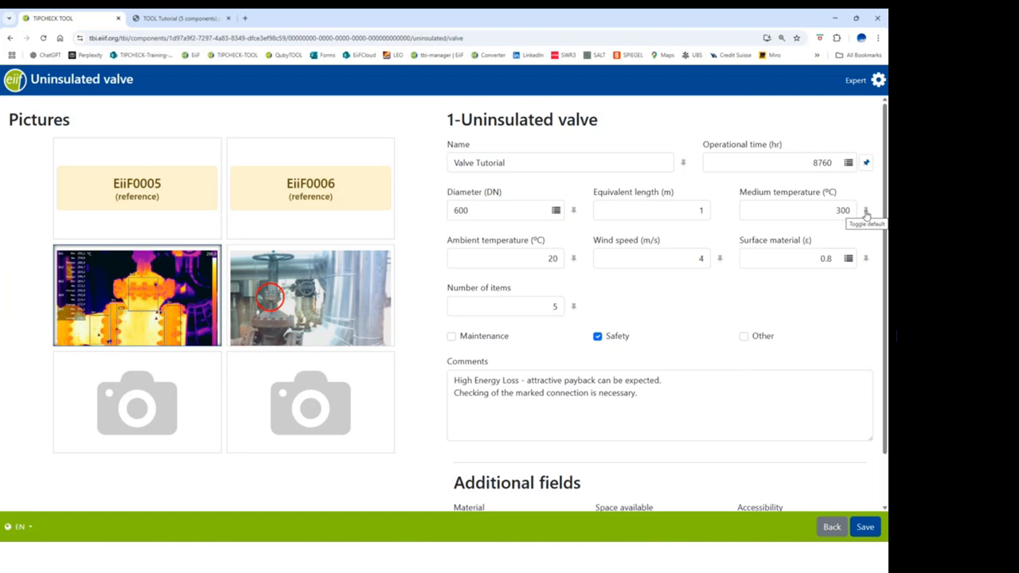
click(866, 214)
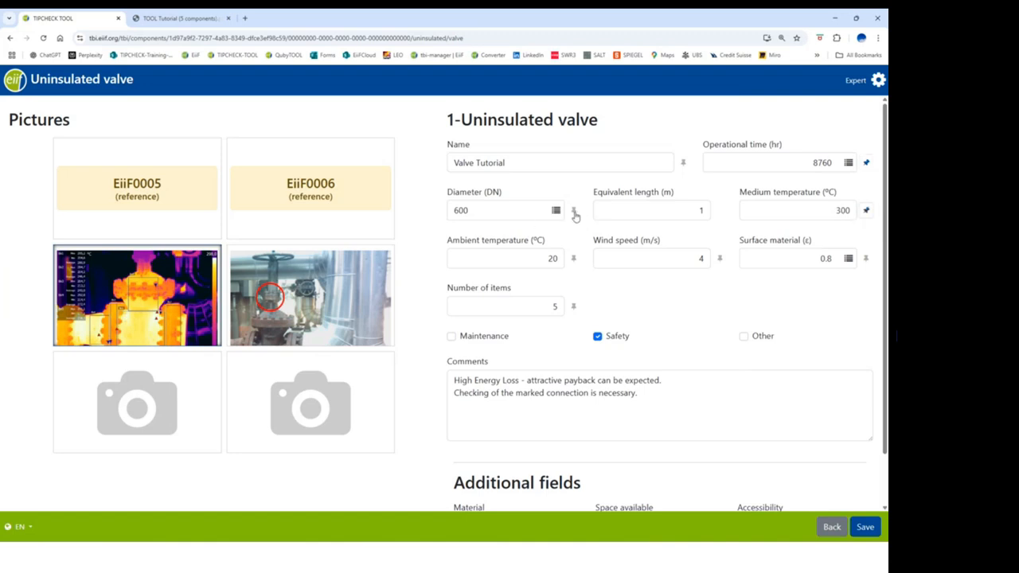
click(575, 213)
click(573, 259)
click(720, 260)
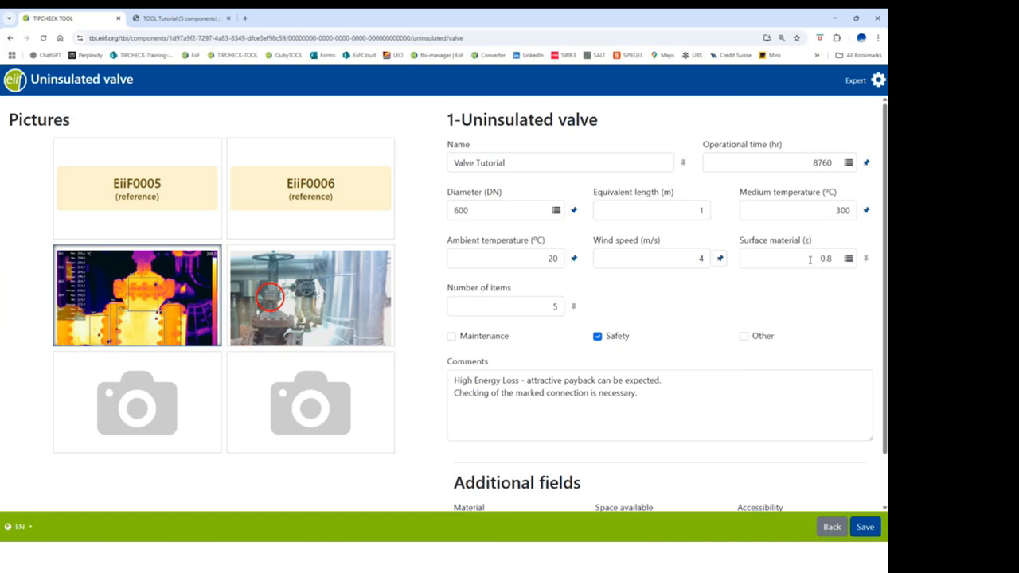
click(866, 259)
Step: Save the valve component and review its results, inputs and comments
scroll(485, 327, down, 1)
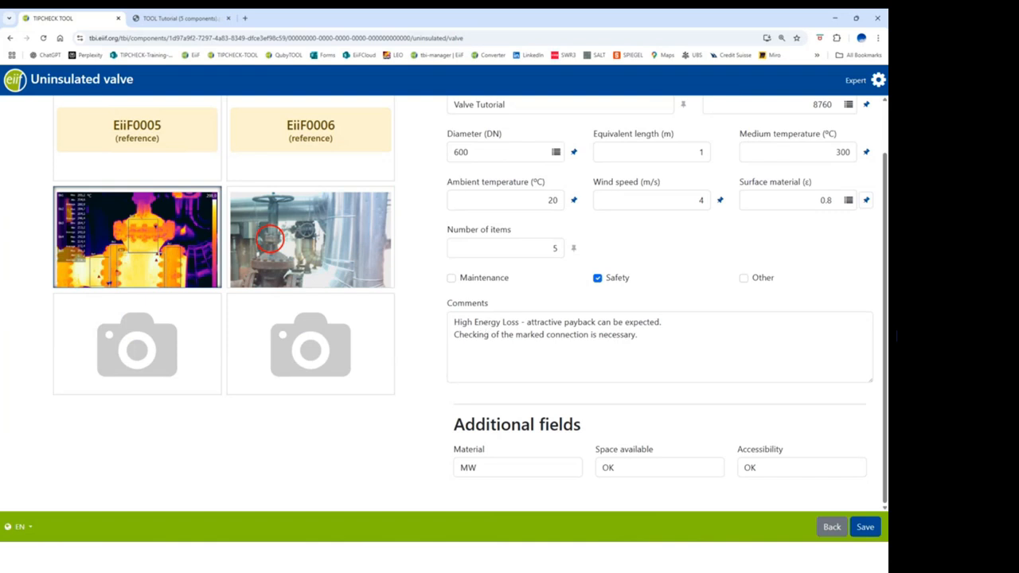
click(865, 528)
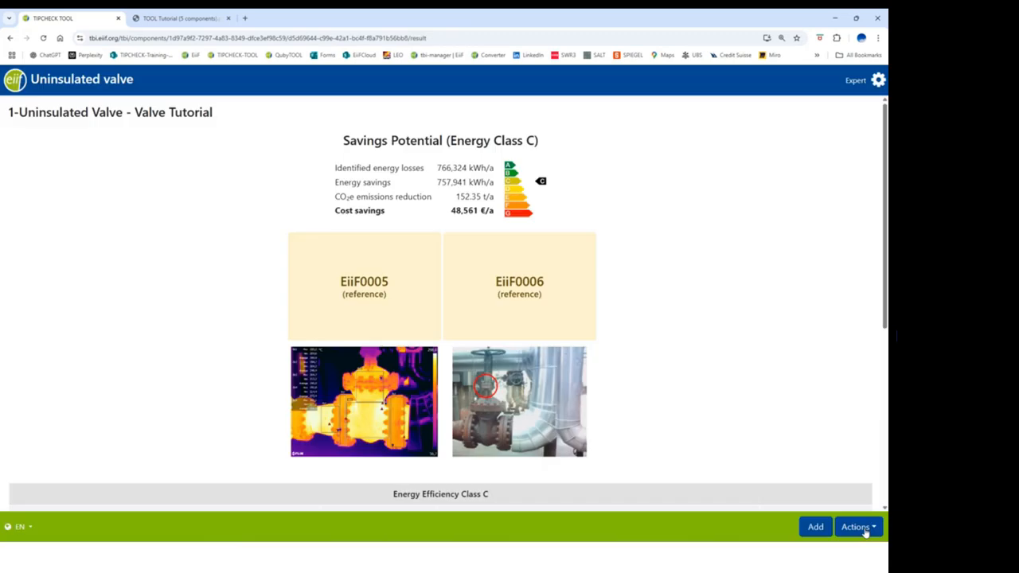
scroll(701, 398, down, 4)
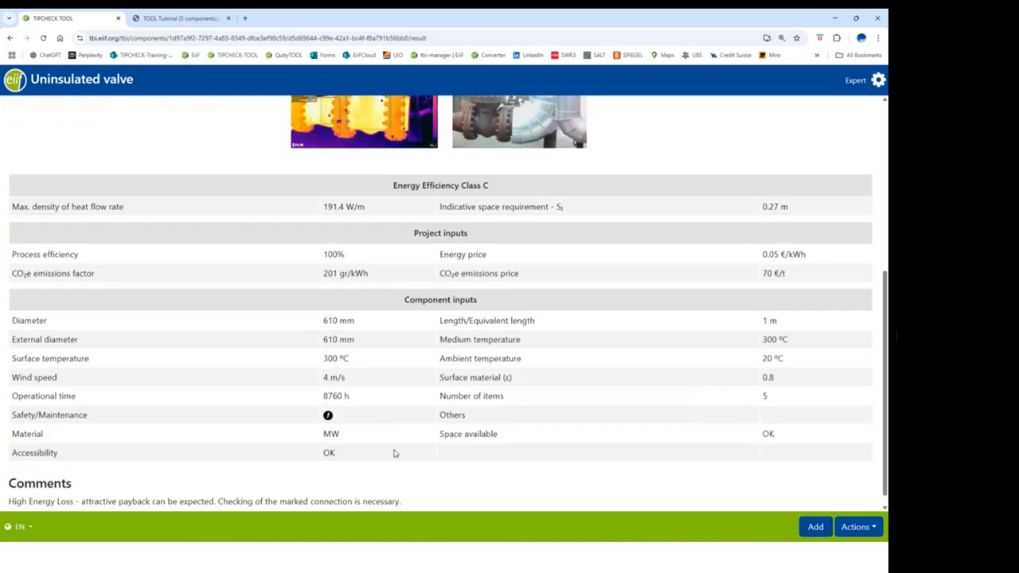
scroll(366, 350, down, 1)
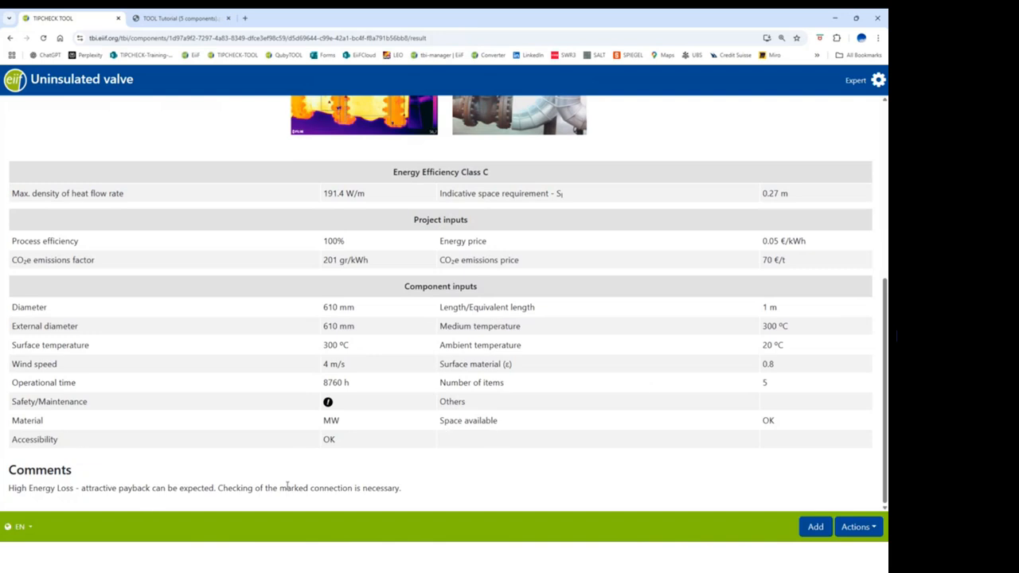
scroll(438, 410, up, 4)
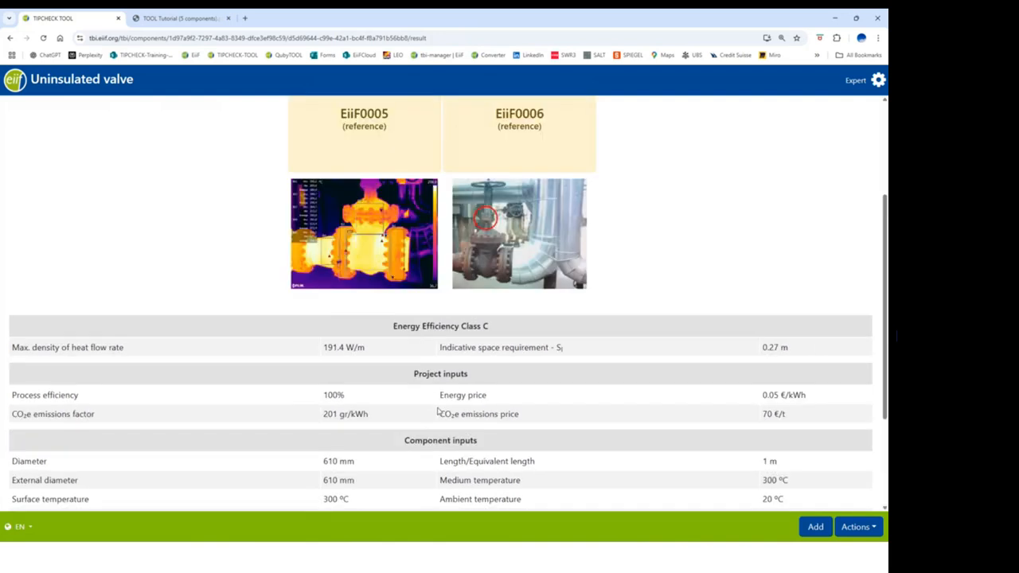
scroll(442, 412, down, 2)
scroll(442, 412, up, 1)
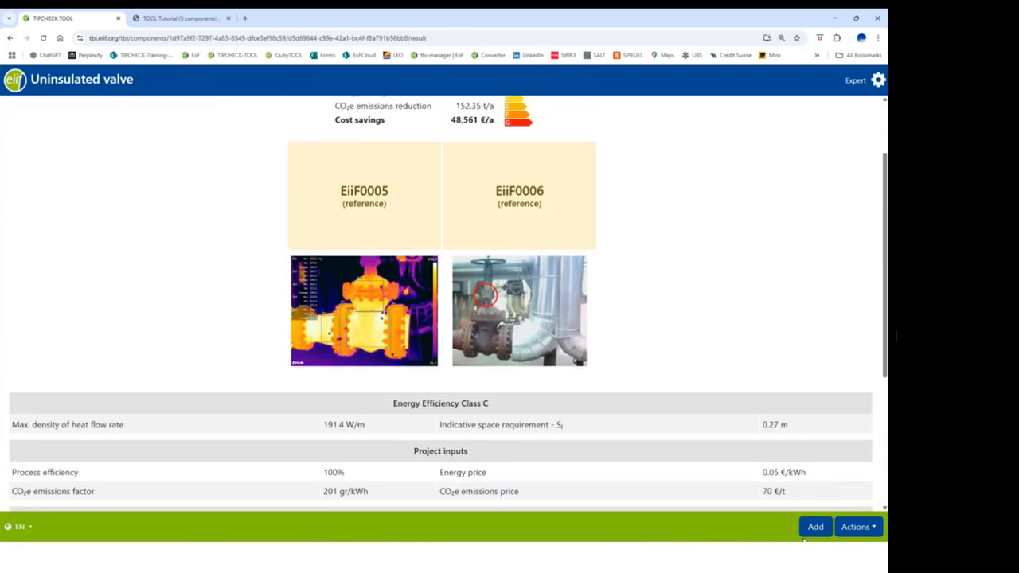
Step: Add an uninsulated pipe component to the project and name it "Pipe"
click(855, 529)
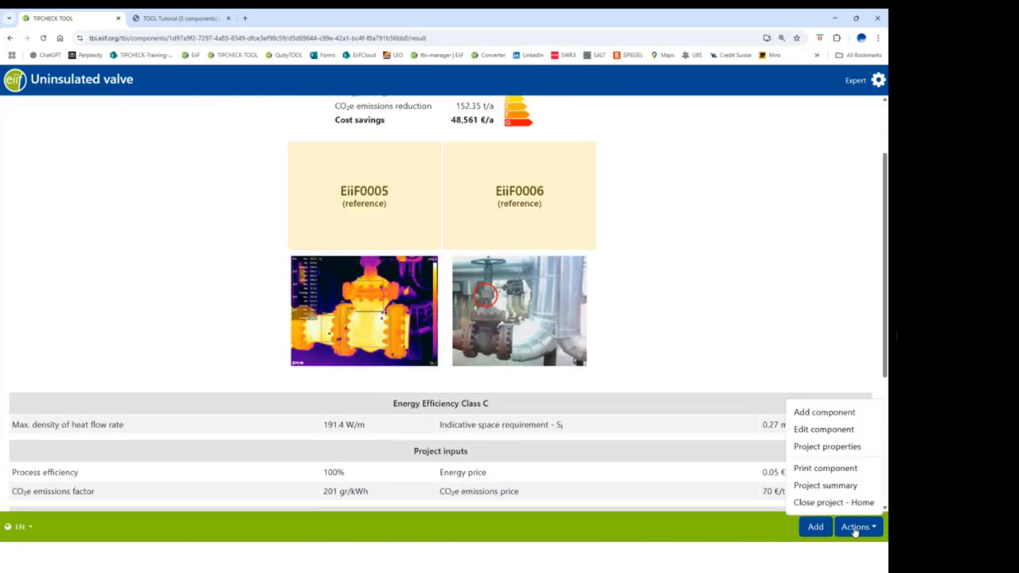
click(825, 413)
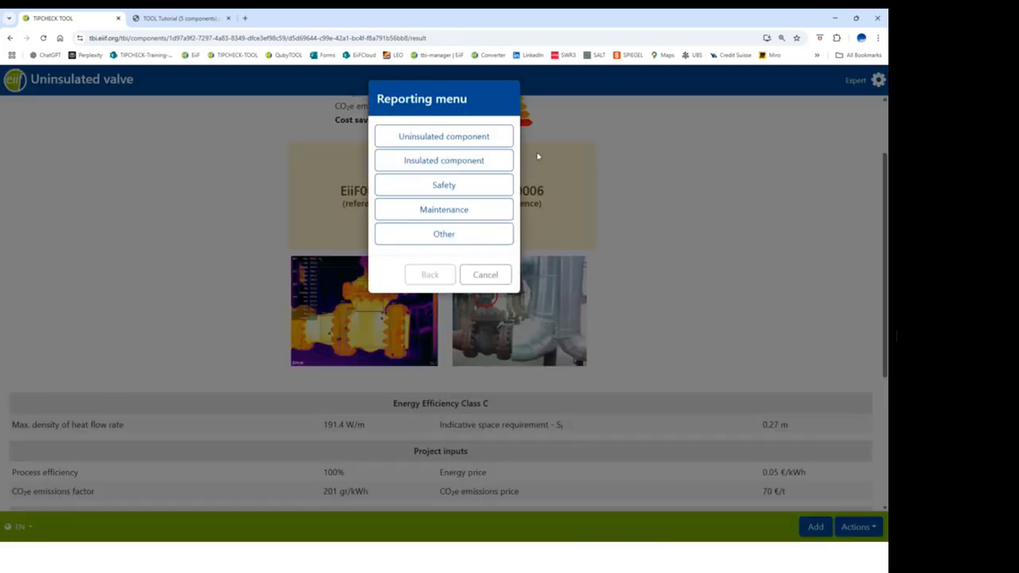
click(468, 138)
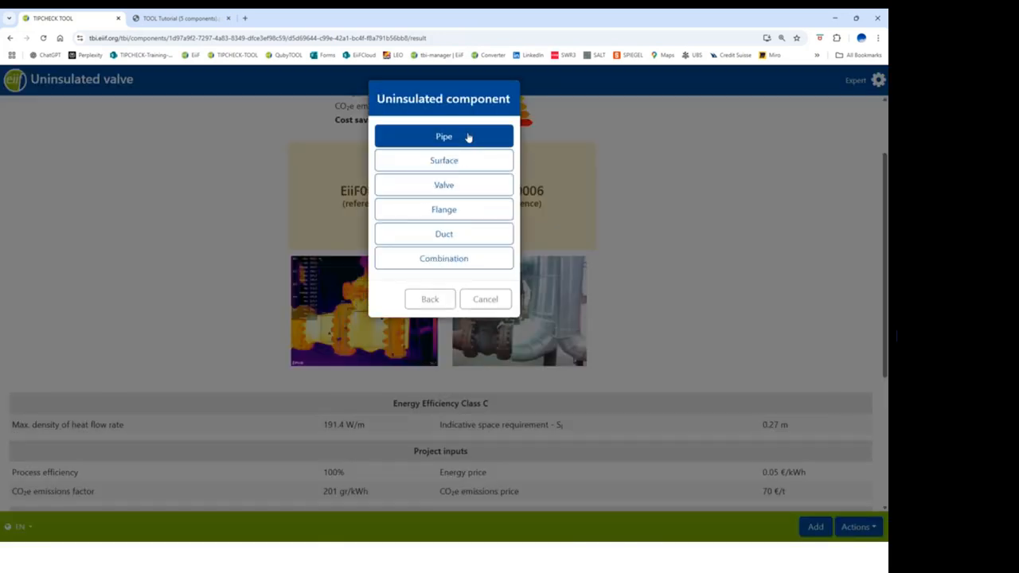
click(468, 138)
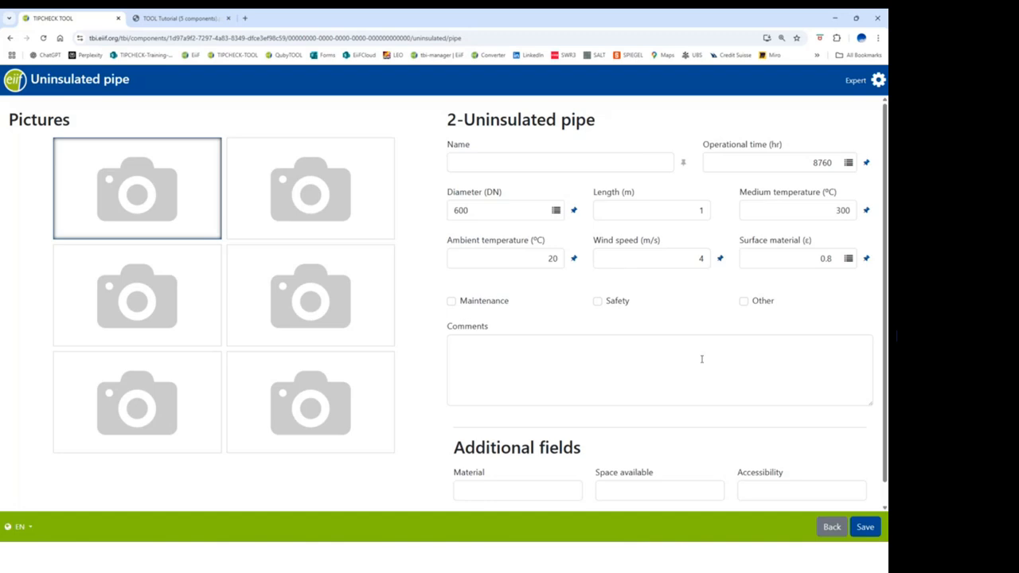
click(475, 167)
text(Pipe)
Step: Note the picture references EiiF0007 and EiiF0008 in the pipe's first two picture slots
click(107, 185)
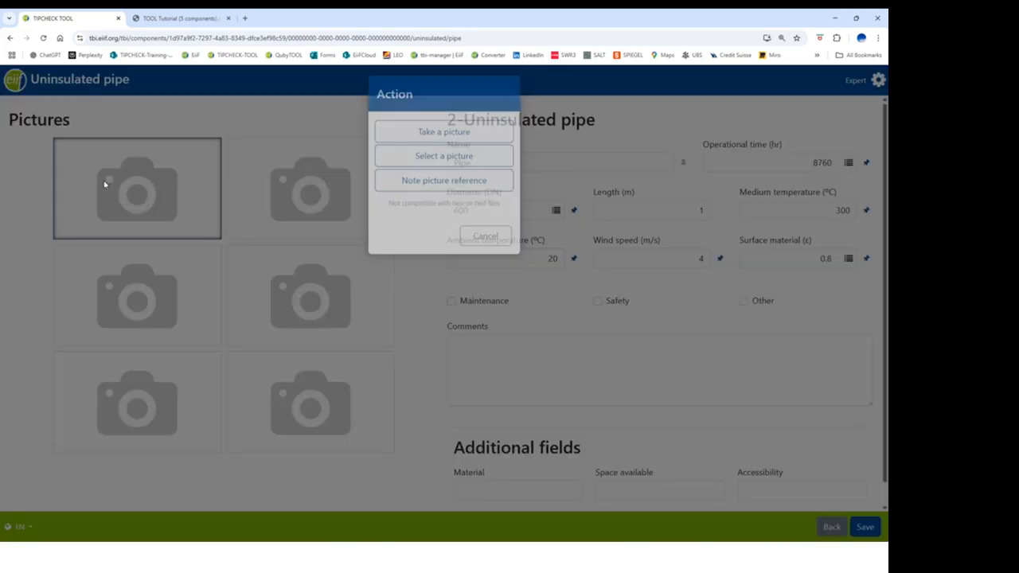
click(423, 186)
click(482, 195)
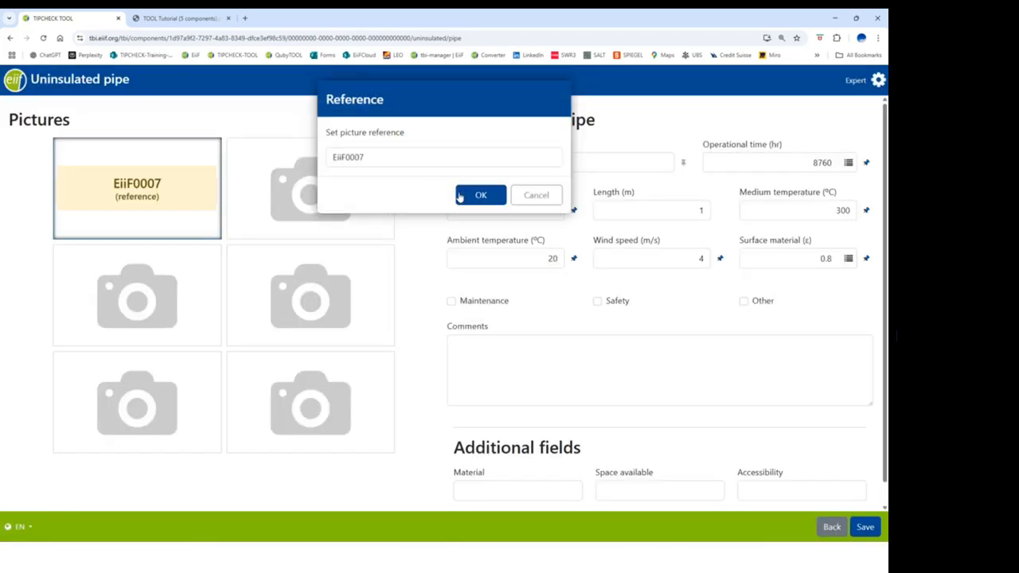
click(282, 195)
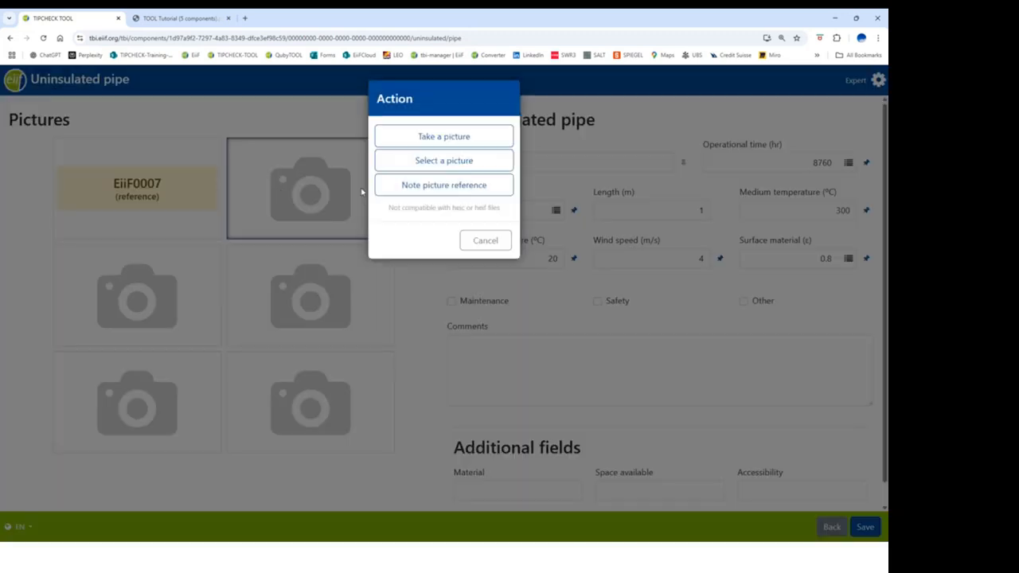
click(433, 187)
click(492, 190)
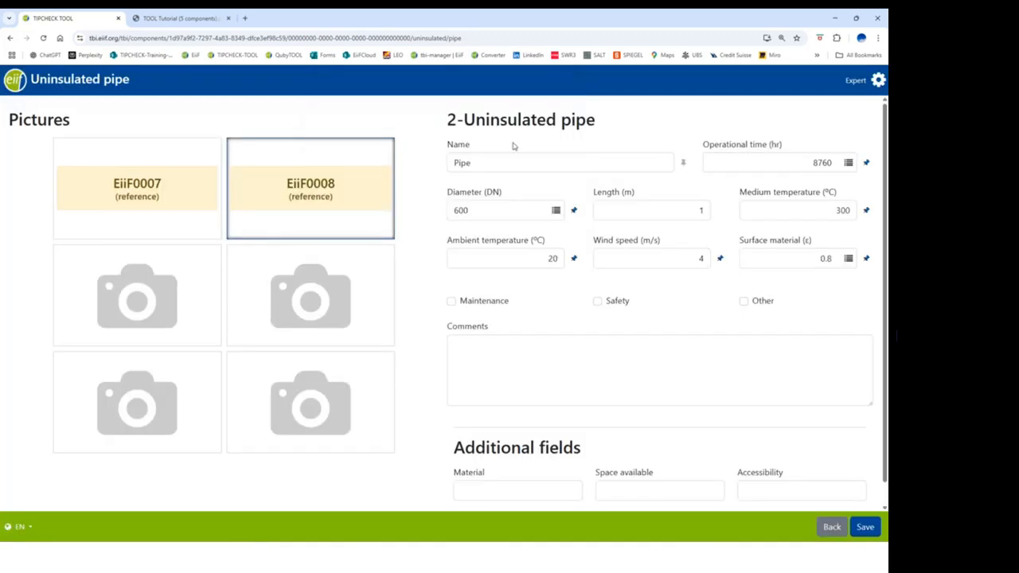
Step: Extend the pipe's name to "Pipe Tutorial" and mark it as a Safety issue
click(506, 154)
text(Tutorial)
click(597, 303)
Step: Enter MW as the pipe's material and OK for space available and accessibility, and save the component
scroll(474, 352, down, 1)
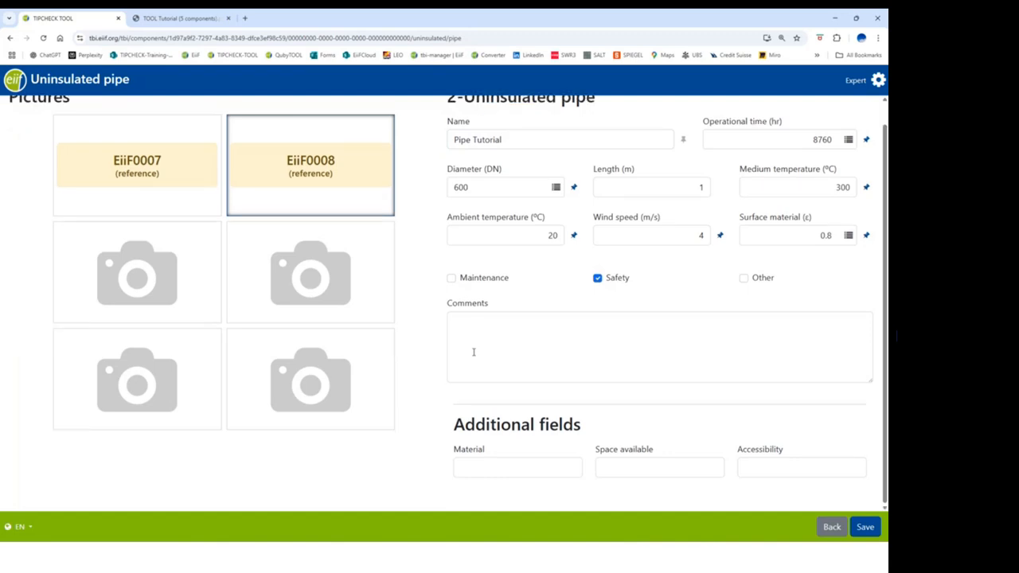
click(508, 467)
text(MW)
click(640, 468)
text(OK)
key(Tab)
text(OK)
click(867, 528)
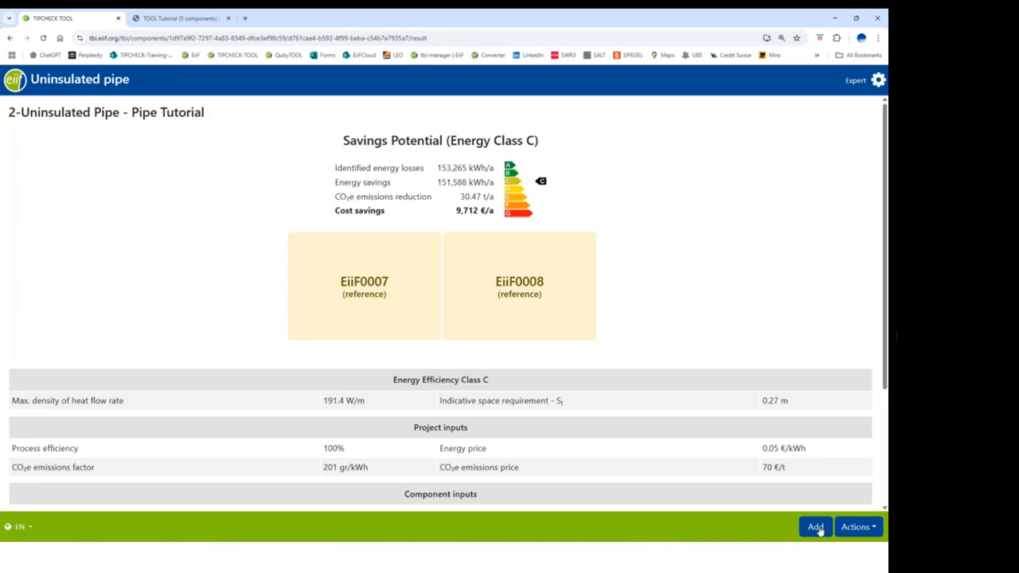
Step: Open the project summary and open the Valve Tutorial component from it for editing
click(856, 528)
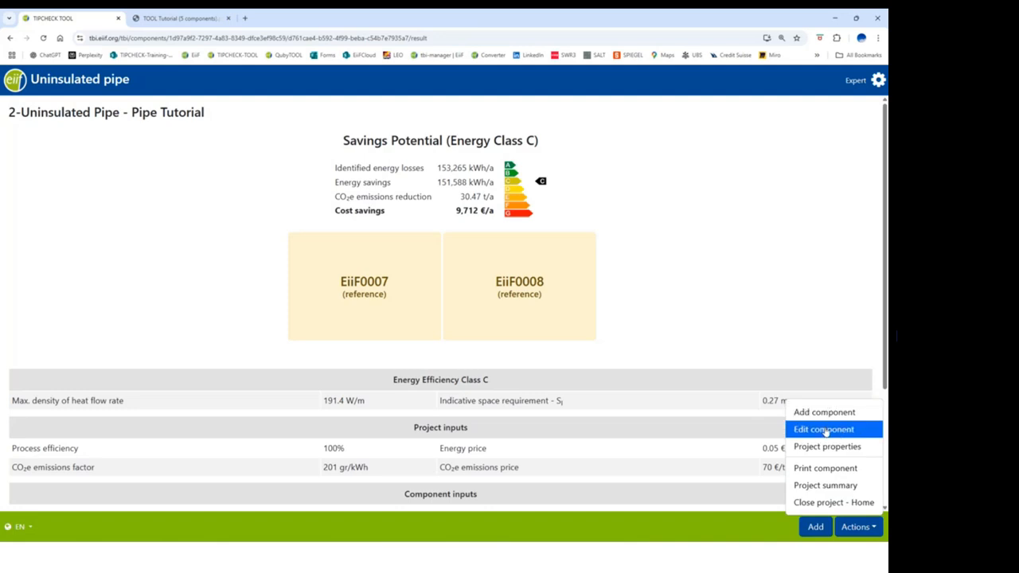
click(826, 486)
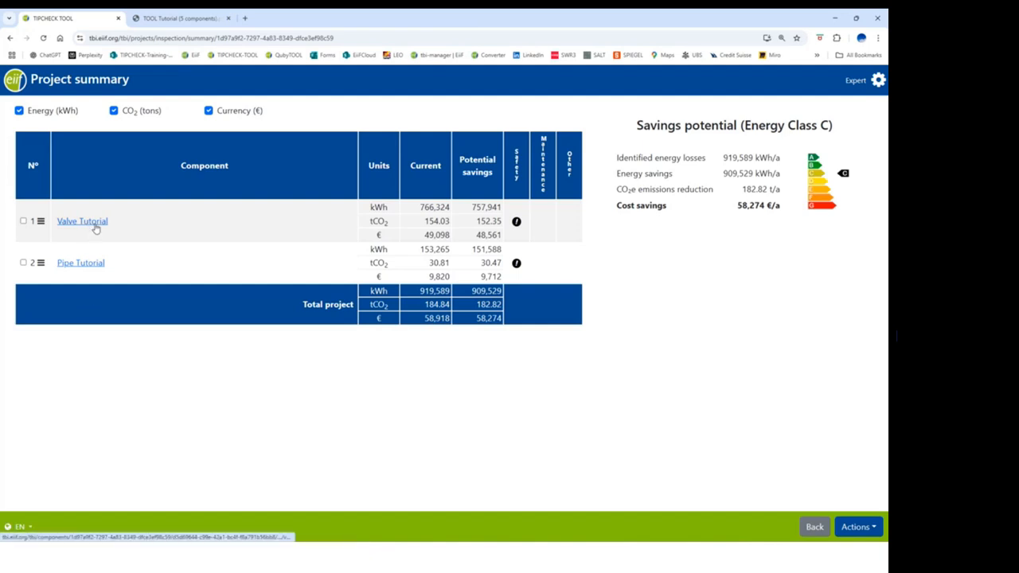
click(95, 223)
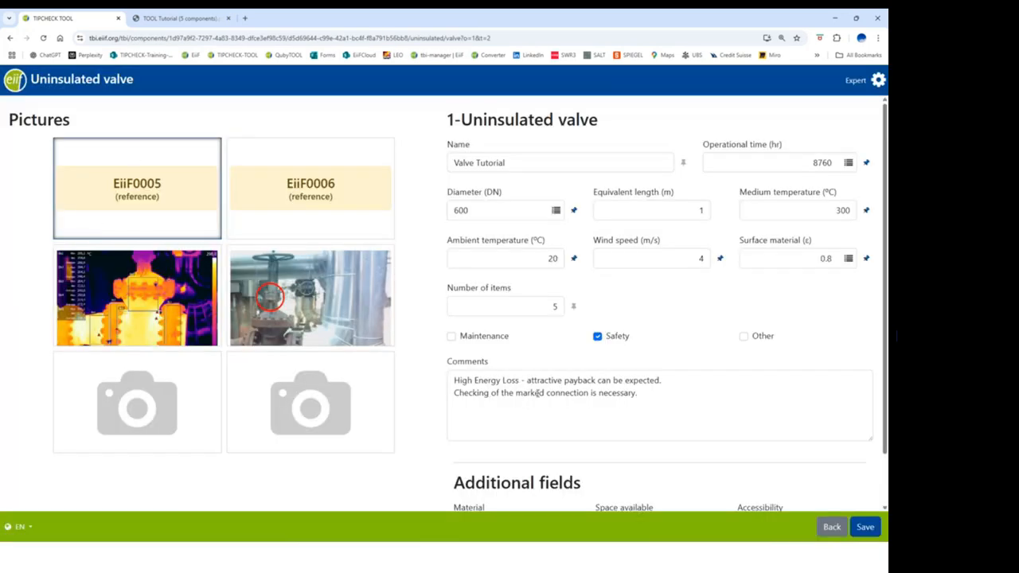
Step: Rename the valve component to "1 Valve Tutorial" and save it
click(513, 162)
text(1)
click(456, 164)
text(1)
drag(519, 163, 510, 163)
key(BackSpace)
click(866, 529)
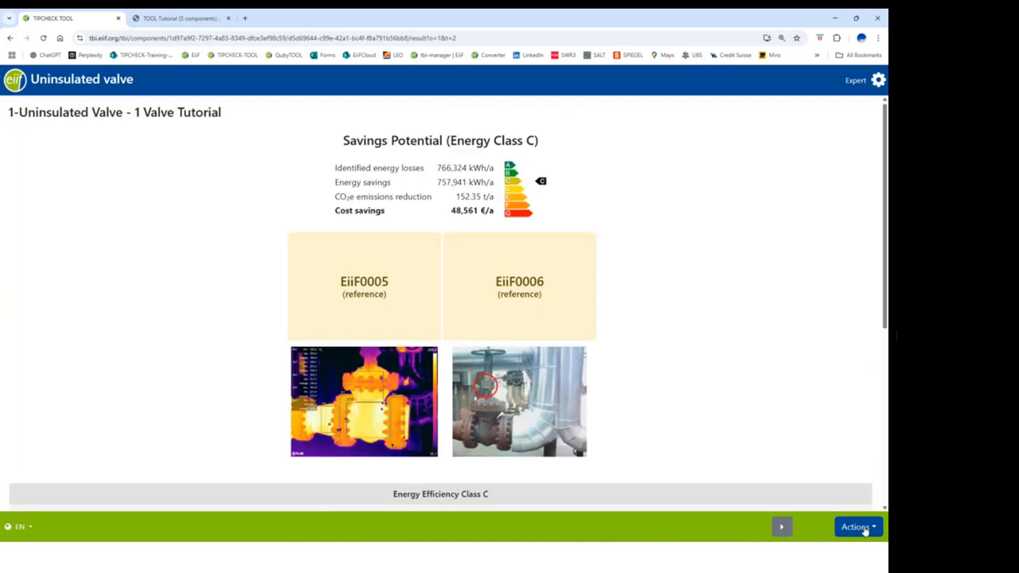
Step: Go from the valve's results to the Pipe Tutorial component and open it for editing
click(783, 530)
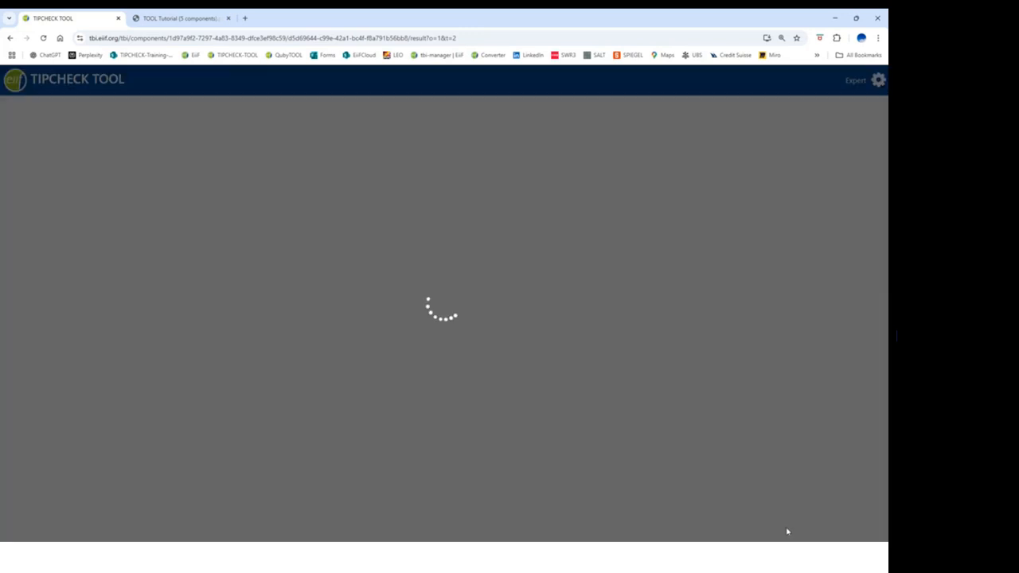
click(761, 530)
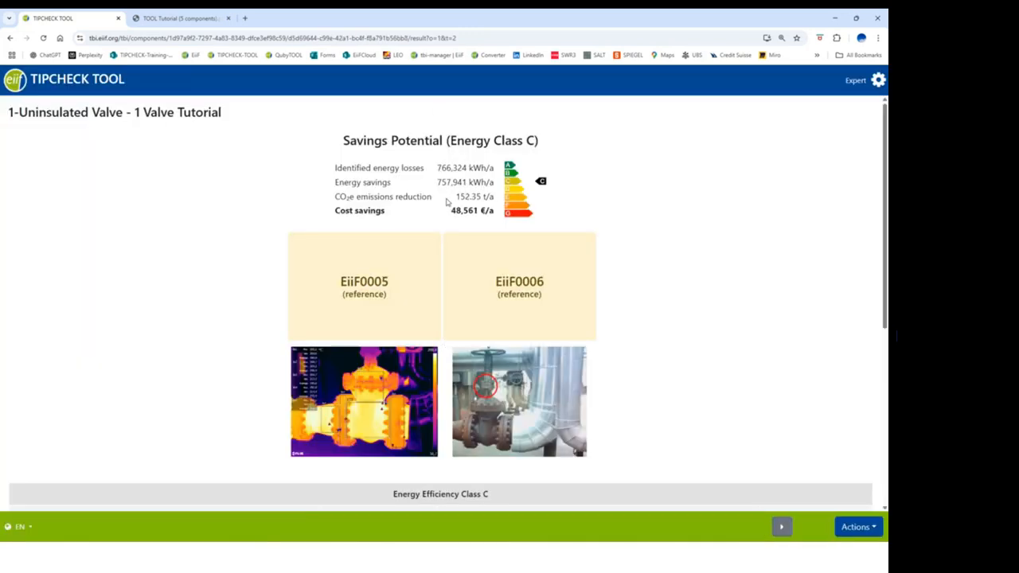
click(783, 527)
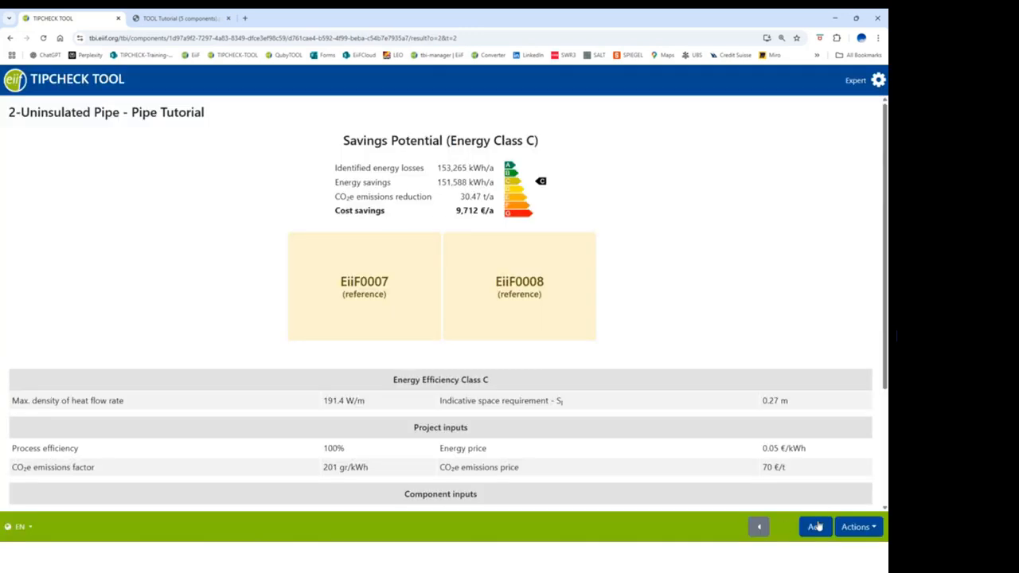
click(854, 527)
click(838, 431)
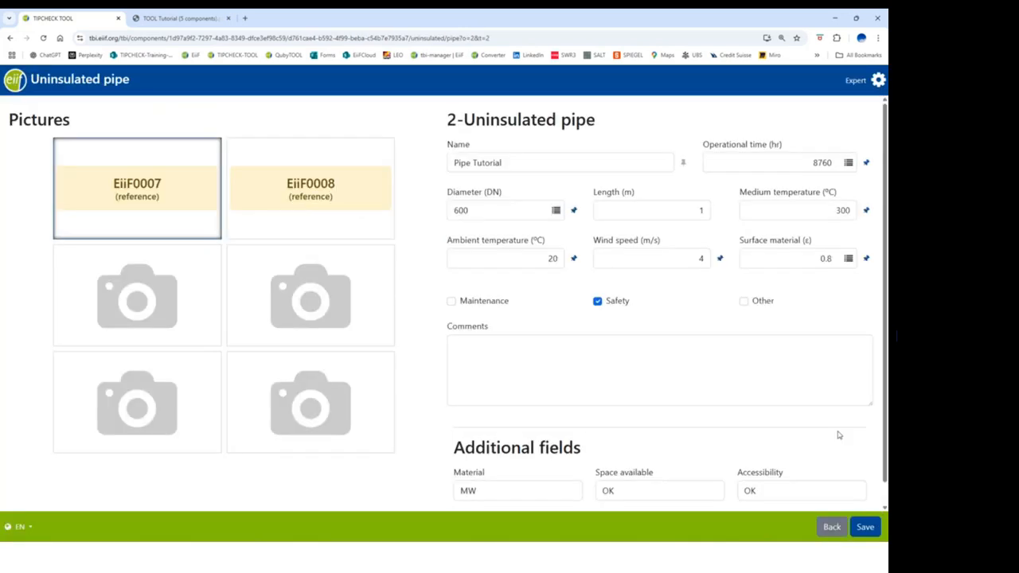
Step: Rename the pipe component to "2 Pipe Tutorial" and save it
click(450, 163)
text(2)
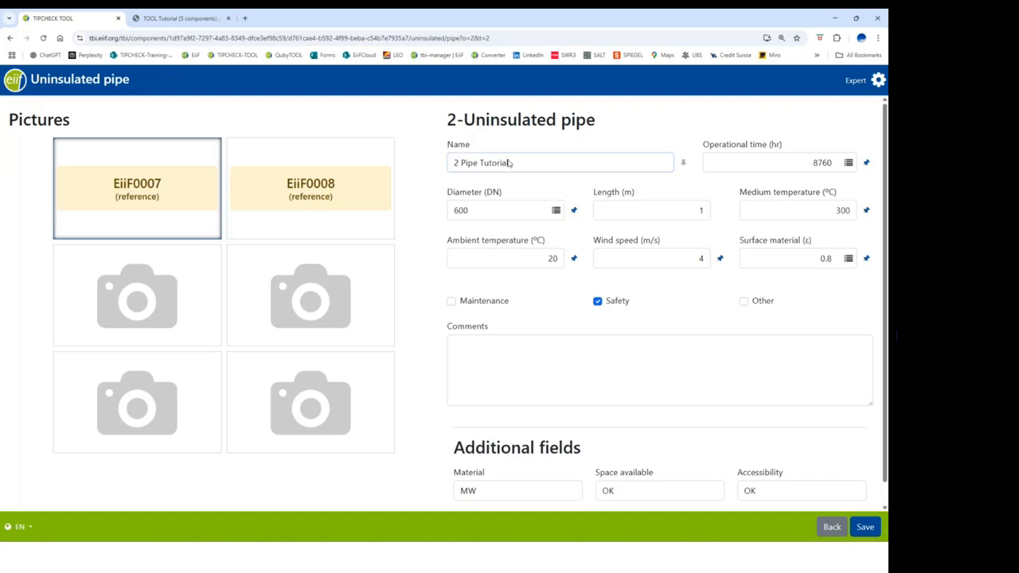
drag(449, 119, 596, 120)
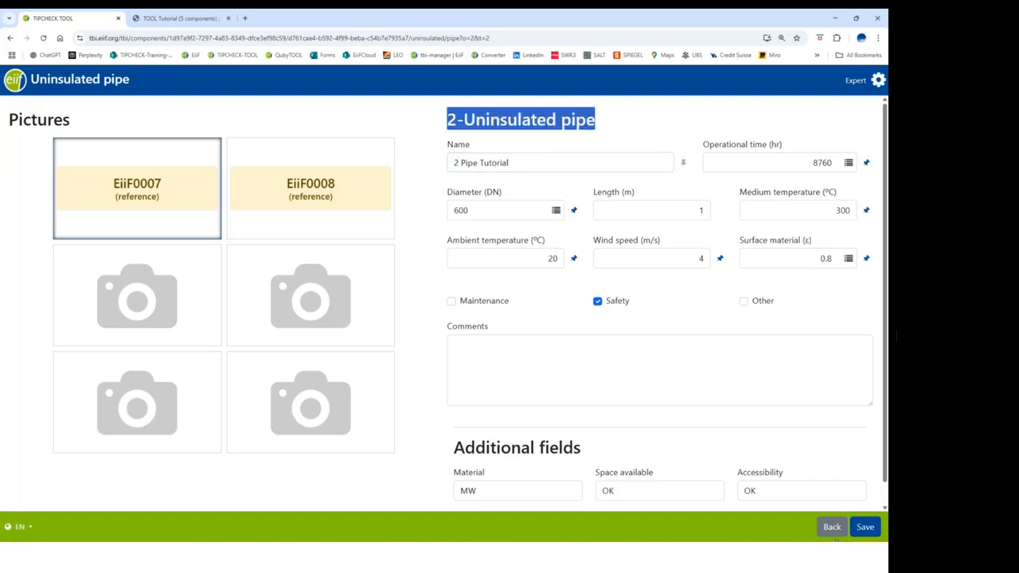
click(866, 528)
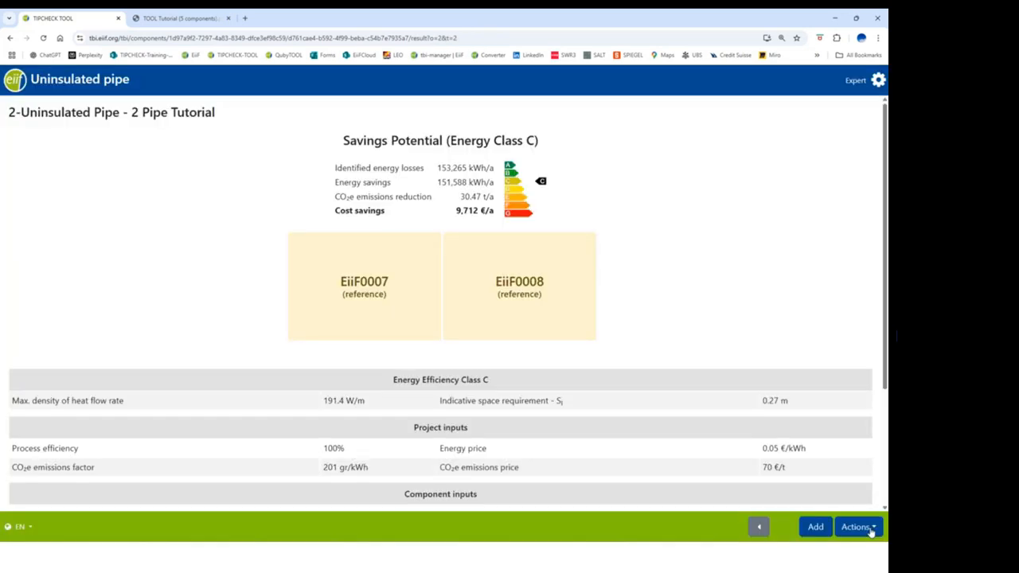
Step: Review both components in the project summary and close the project to return to the project list
click(870, 530)
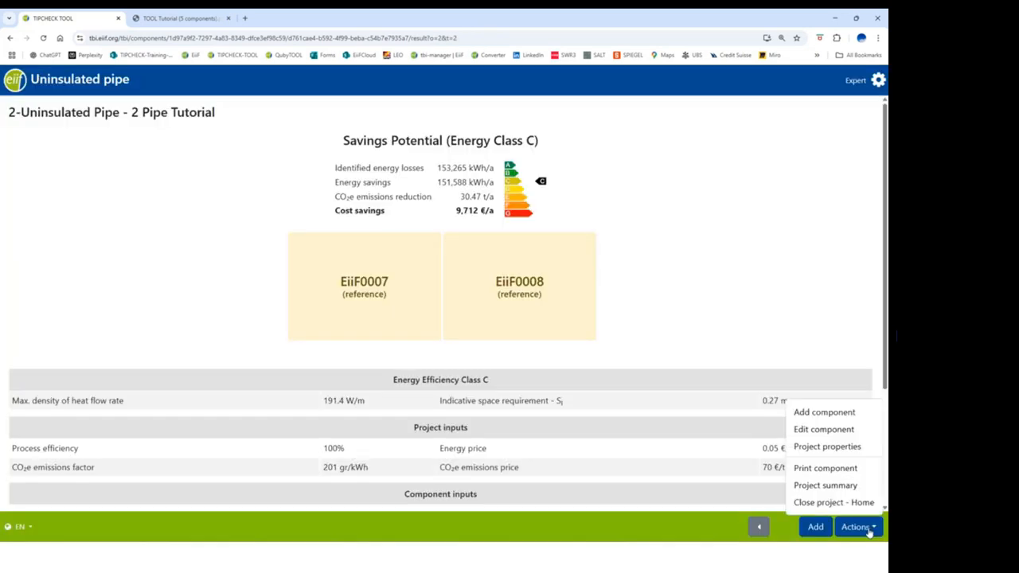
click(806, 485)
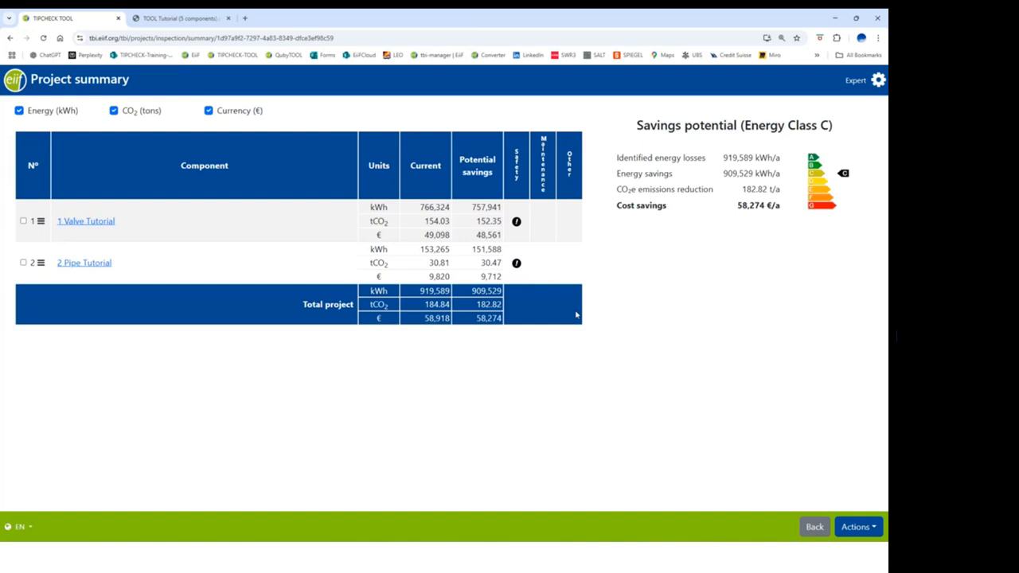
click(866, 530)
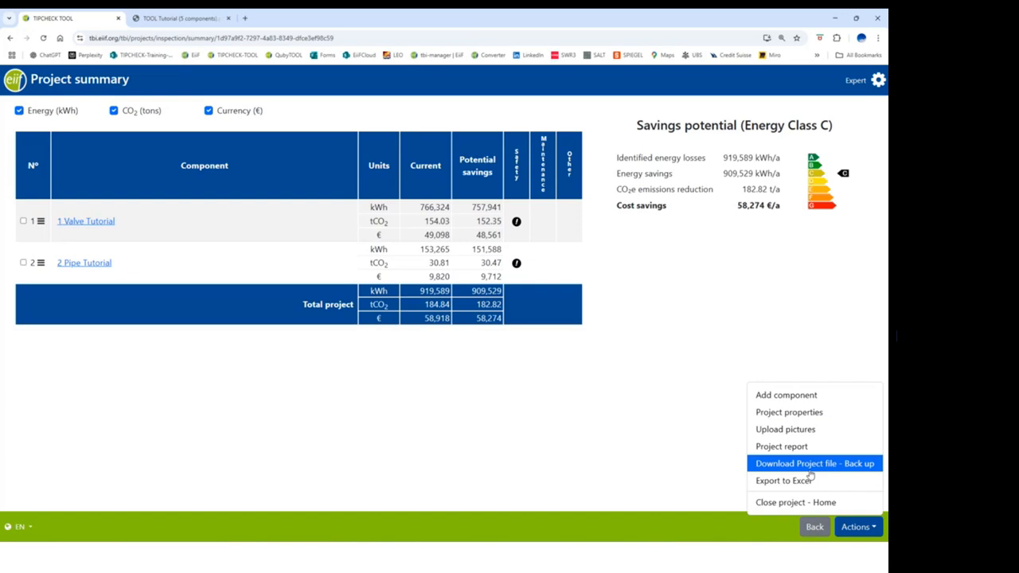
click(804, 508)
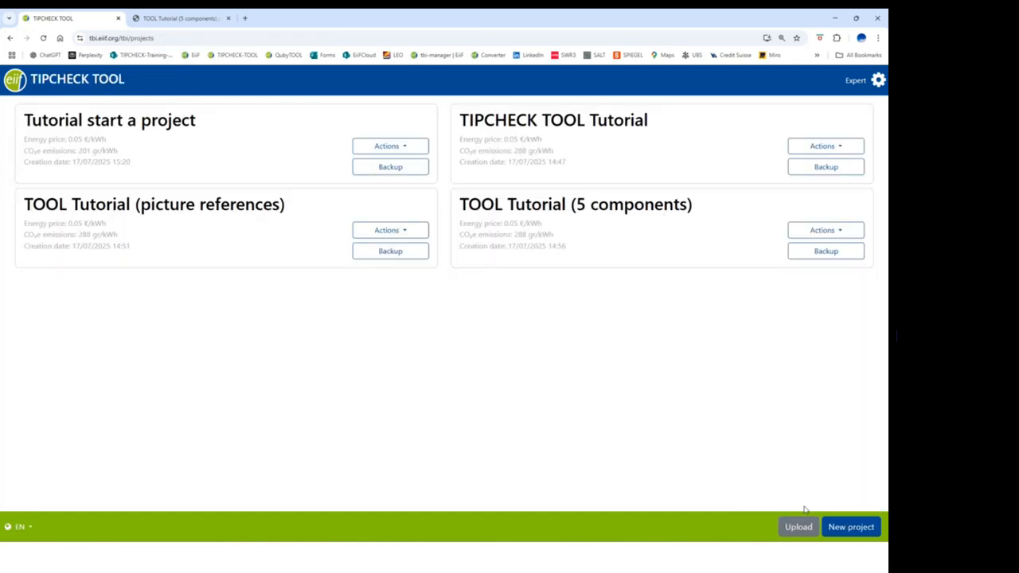